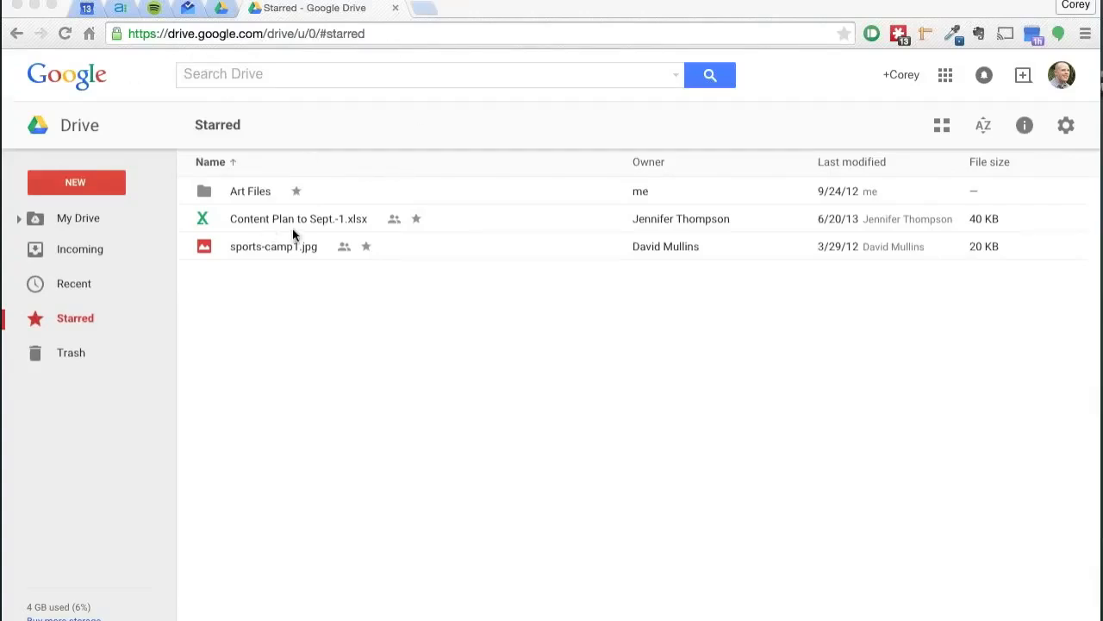
Step: Create a new Google Forms form from Drive
{"action": "left_click", "coordinate": [80, 184]}
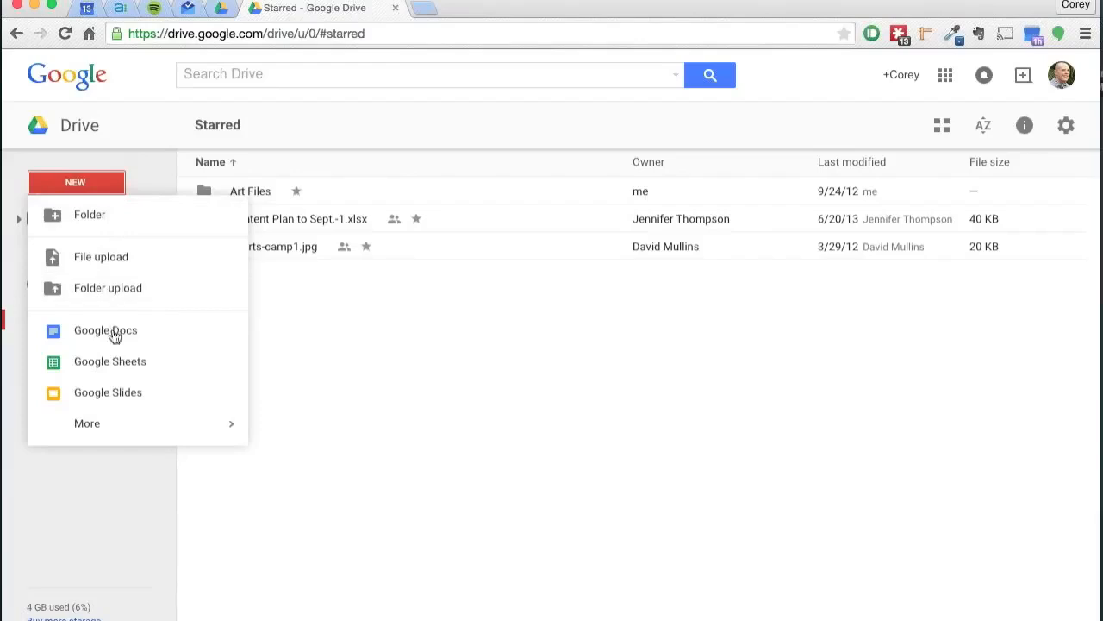
{"action": "mouse_move", "coordinate": [108, 421]}
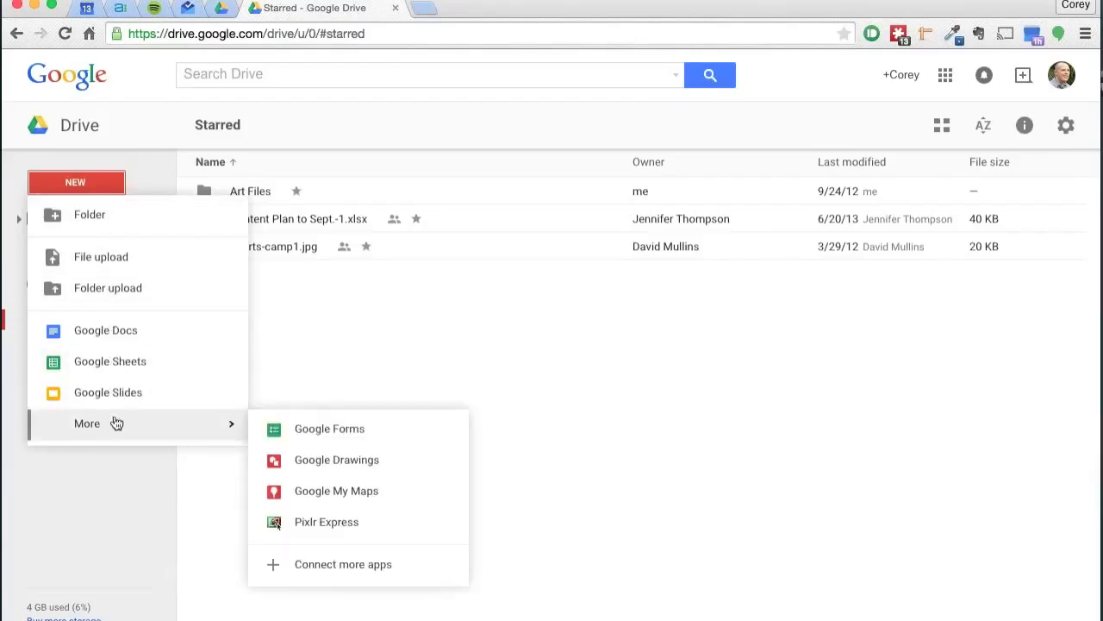
{"action": "left_click", "coordinate": [311, 427]}
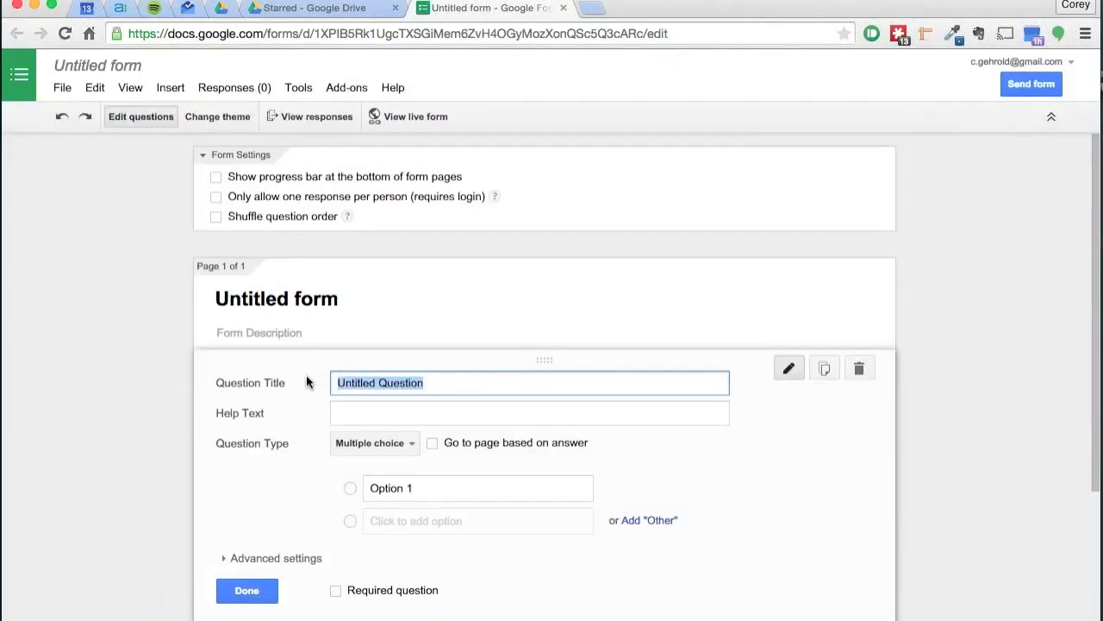
Step: Rename the form as Patient Satisfaction
{"action": "left_click", "coordinate": [133, 69]}
{"action": "type", "text": "P"}
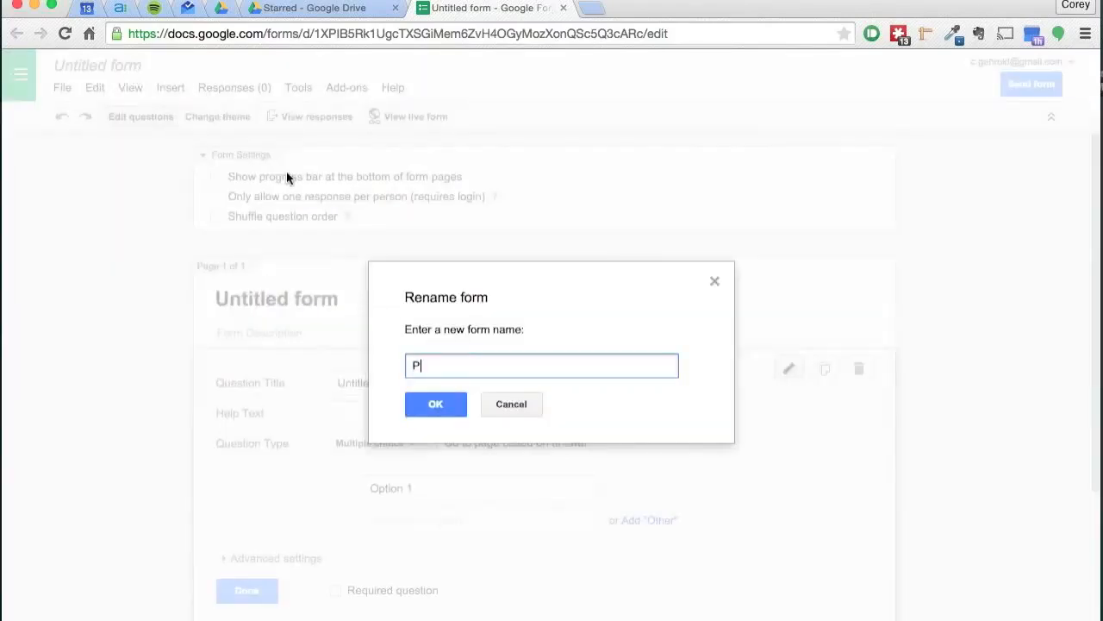
{"action": "type", "text": "atient Satisfaction"}
{"action": "left_click", "coordinate": [436, 402]}
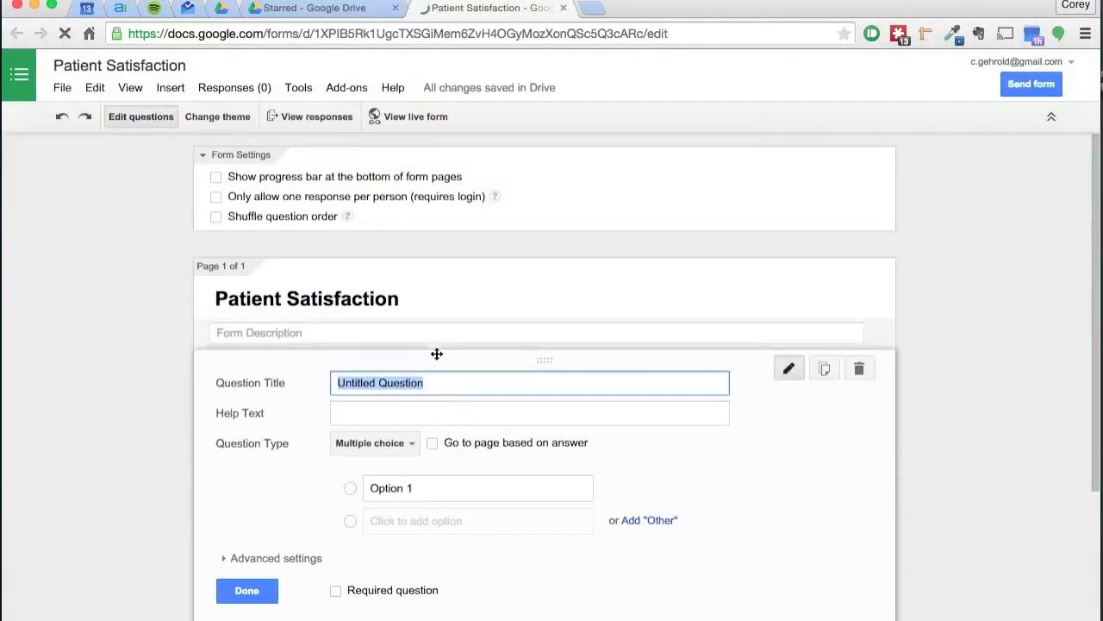
Step: Set the first question's title to "What did you think of your service at your most recent appointment?"
{"action": "scroll", "coordinate": [436, 354], "scroll_direction": "down", "scroll_amount": 3}
{"action": "scroll", "coordinate": [369, 423], "scroll_direction": "up", "scroll_amount": 3}
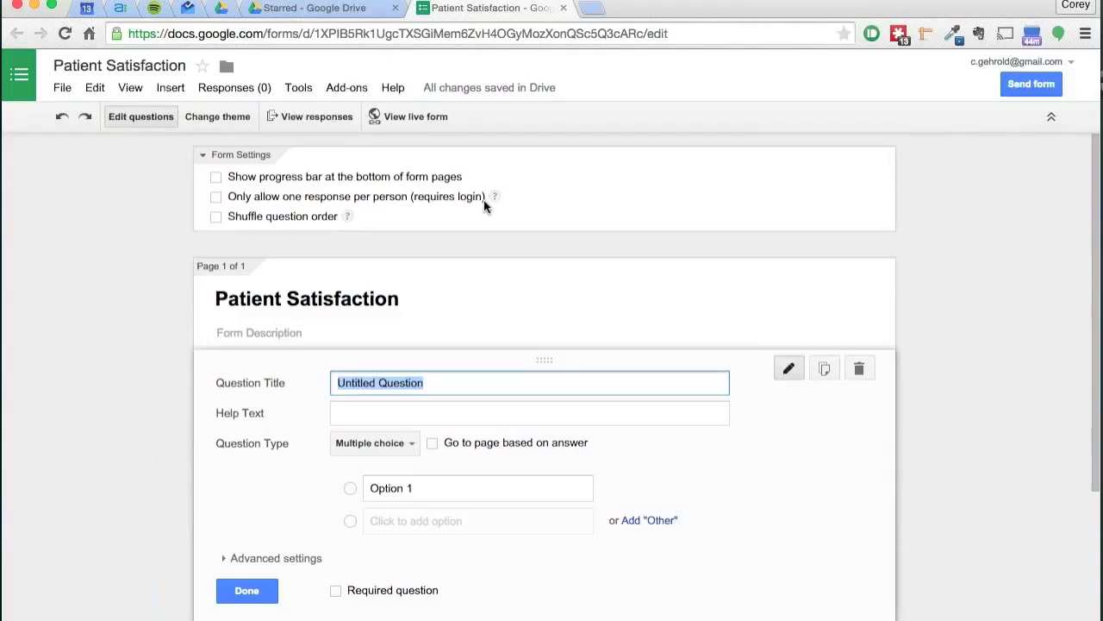
{"action": "scroll", "coordinate": [216, 221], "scroll_direction": "down", "scroll_amount": 1}
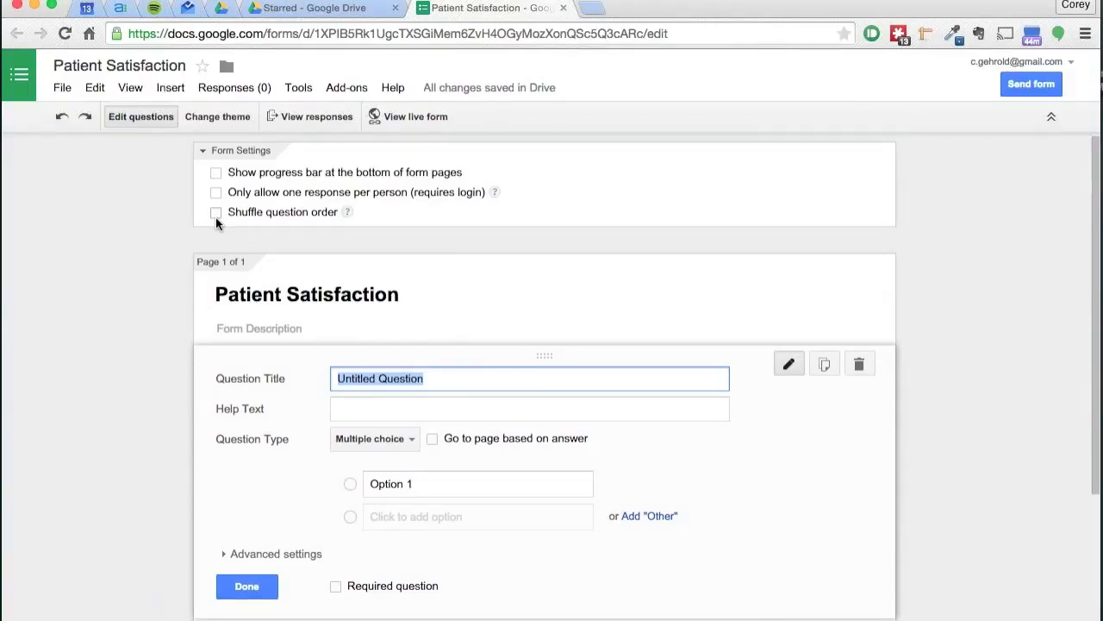
{"action": "scroll", "coordinate": [215, 223], "scroll_direction": "down", "scroll_amount": 2}
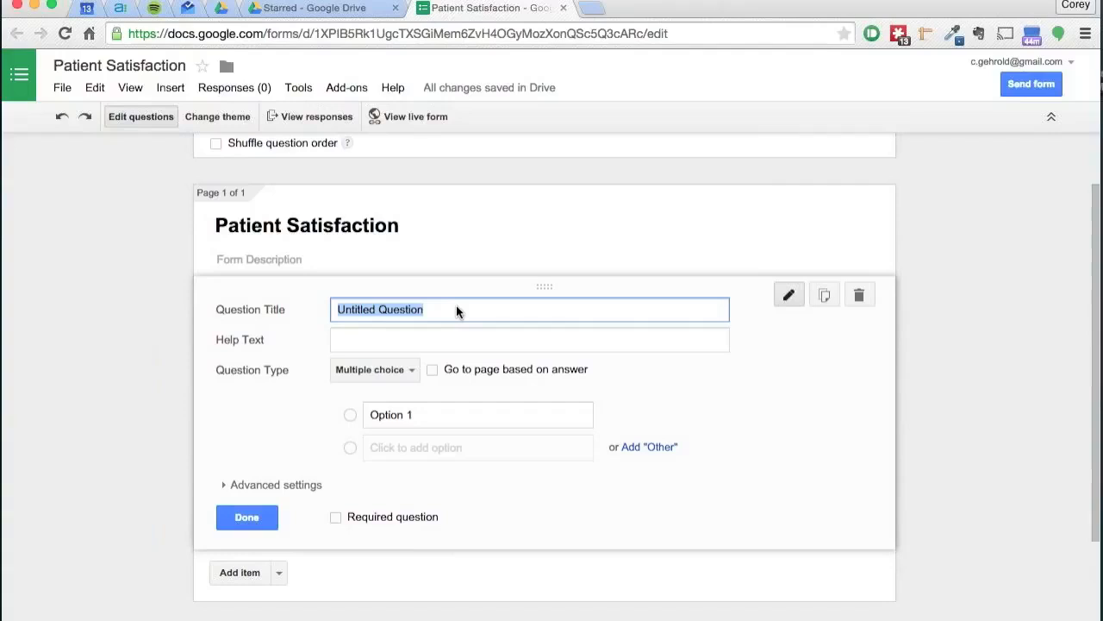
{"action": "type", "text": "W"}
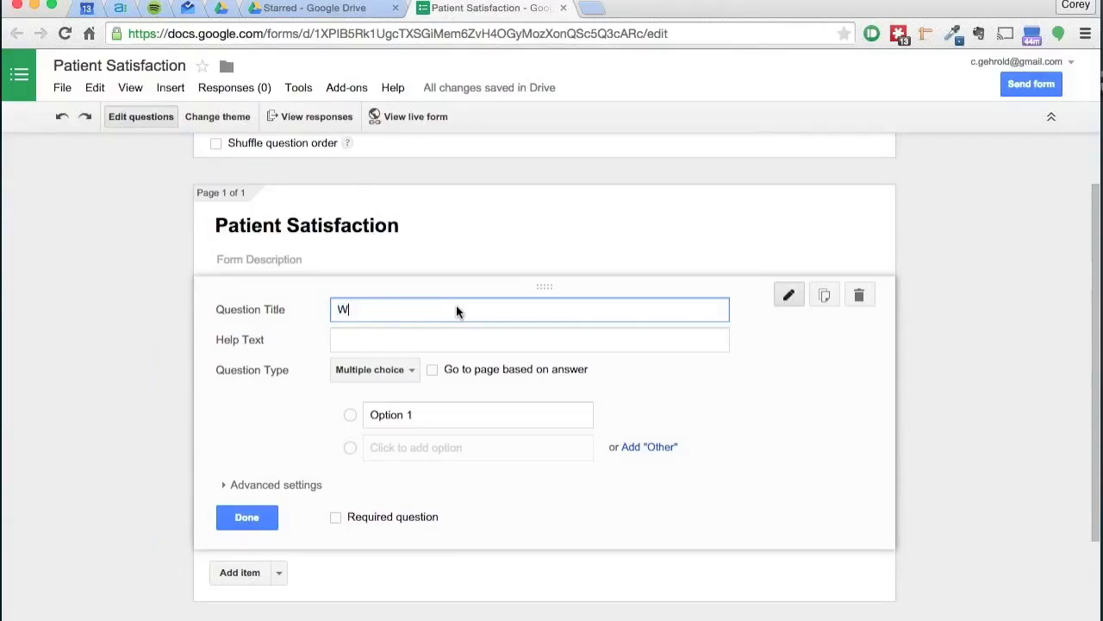
{"action": "type", "text": "hat did you think of yo"}
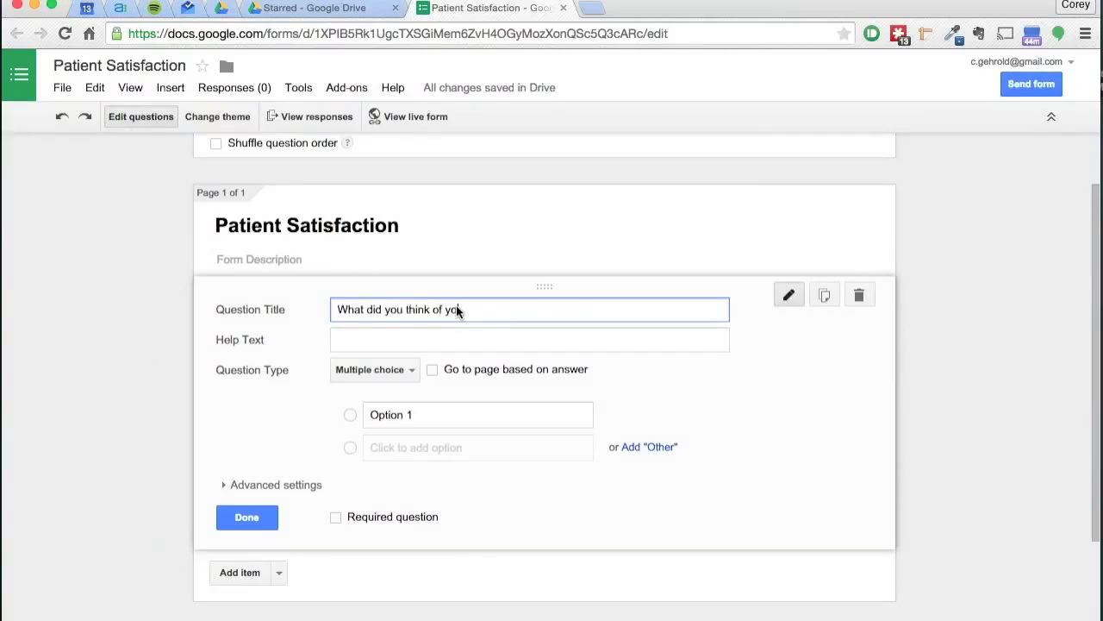
{"action": "type", "text": "ur service at your most recent a"}
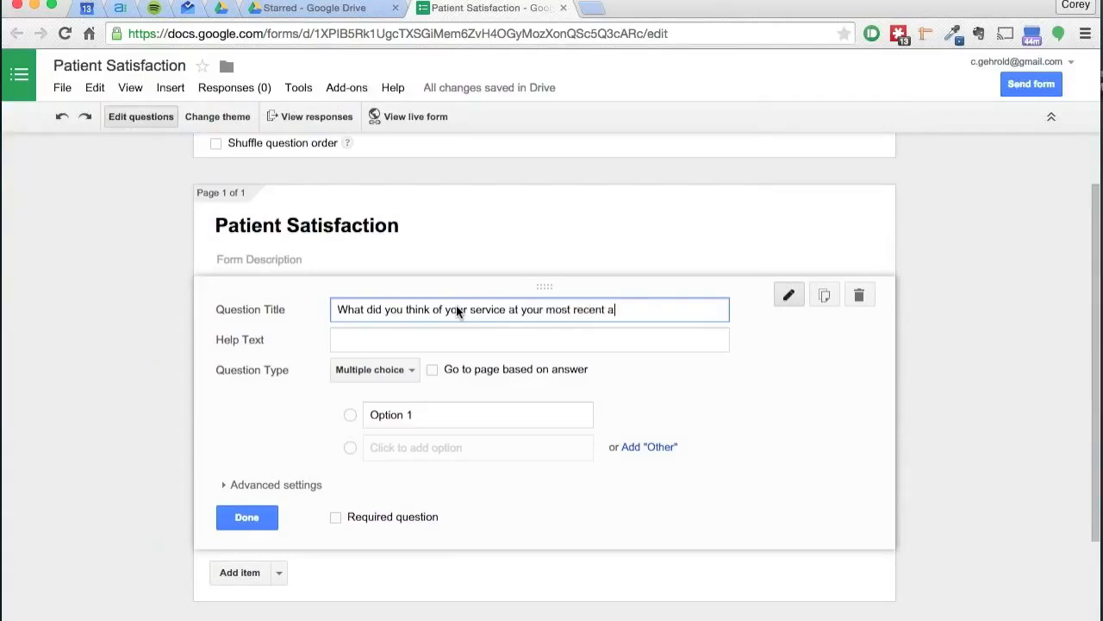
{"action": "type", "text": "ppointment?"}
Step: Enter the multiple-choice answer options Excellent, Good and Poor
{"action": "scroll", "coordinate": [289, 441], "scroll_direction": "down", "scroll_amount": 2}
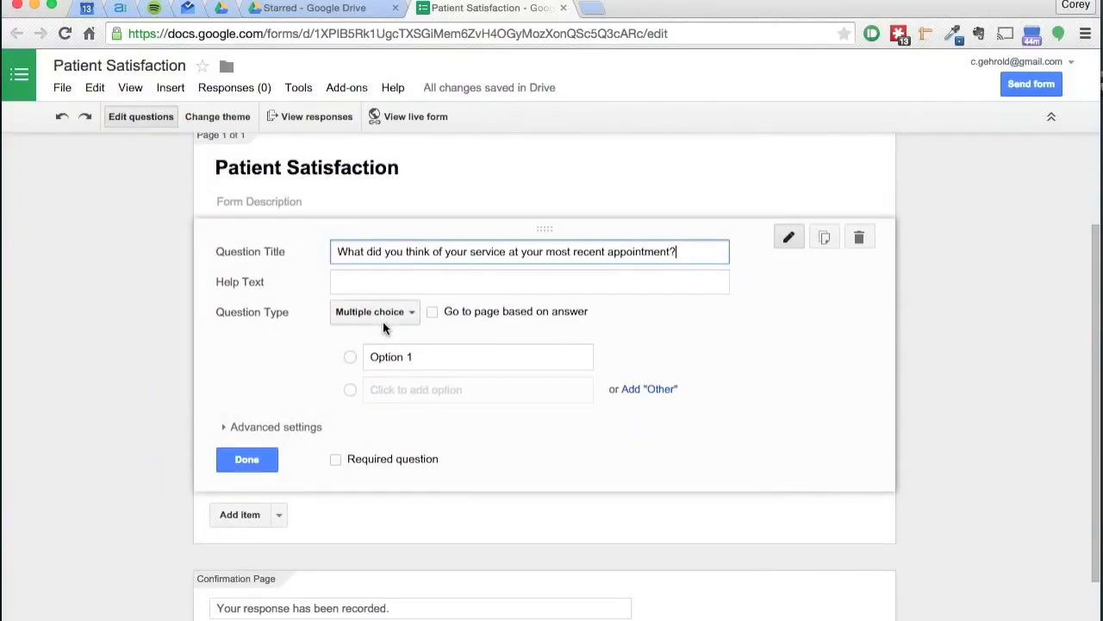
{"action": "left_click", "coordinate": [380, 359]}
{"action": "left_click", "coordinate": [422, 356]}
{"action": "key", "text": "ctrl+a"}
{"action": "type", "text": "Excellent"}
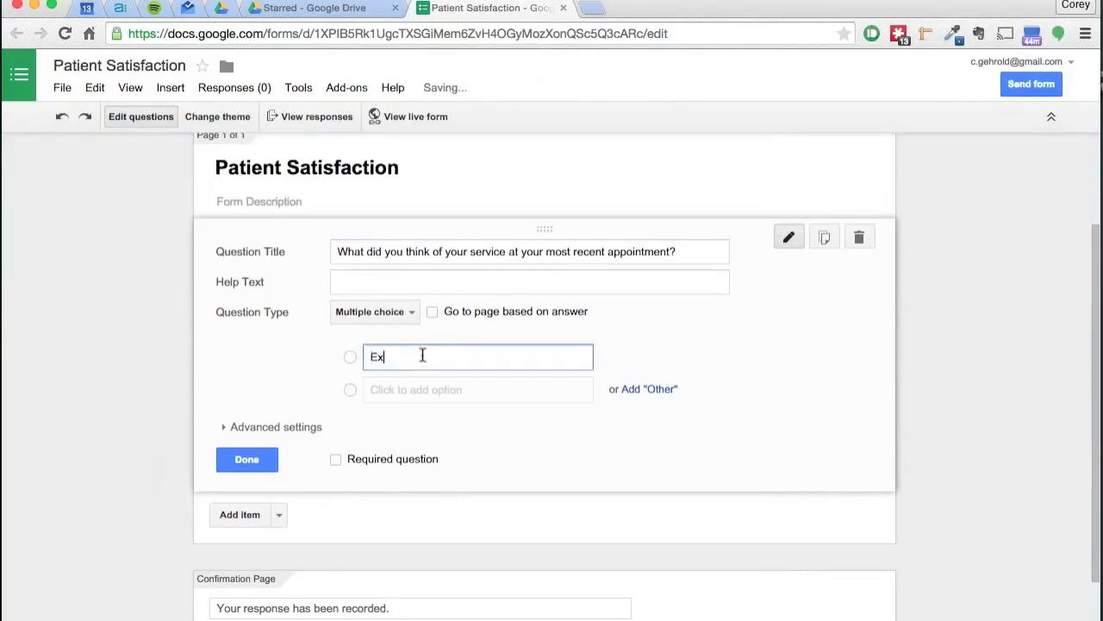
{"action": "key", "text": "Tab"}
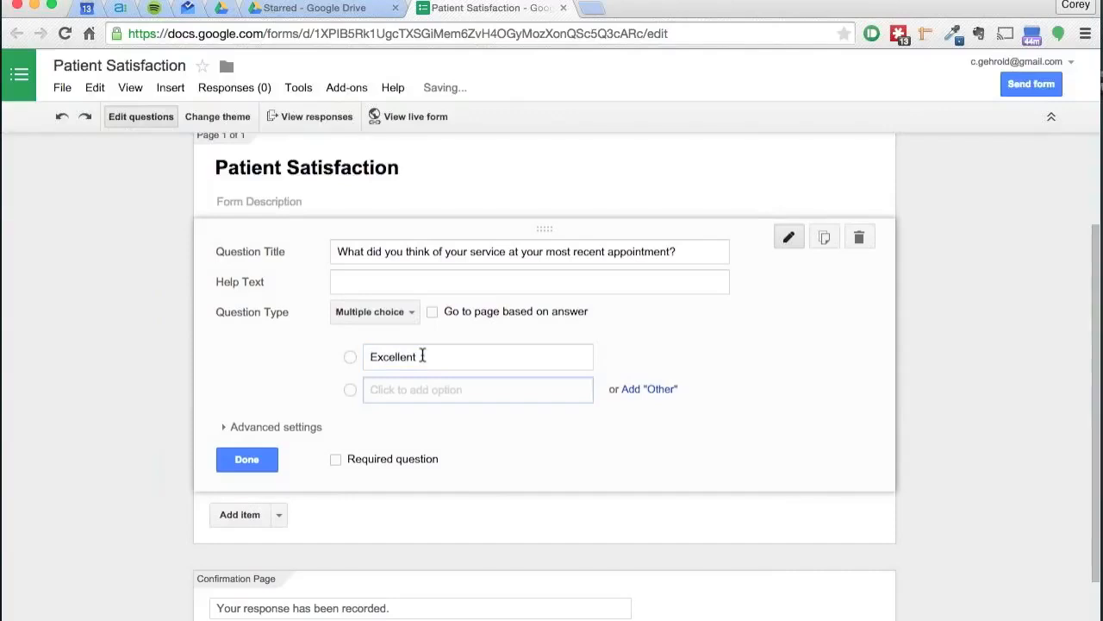
{"action": "type", "text": "M"}
{"action": "key", "text": "BackSpace"}
{"action": "type", "text": "Good"}
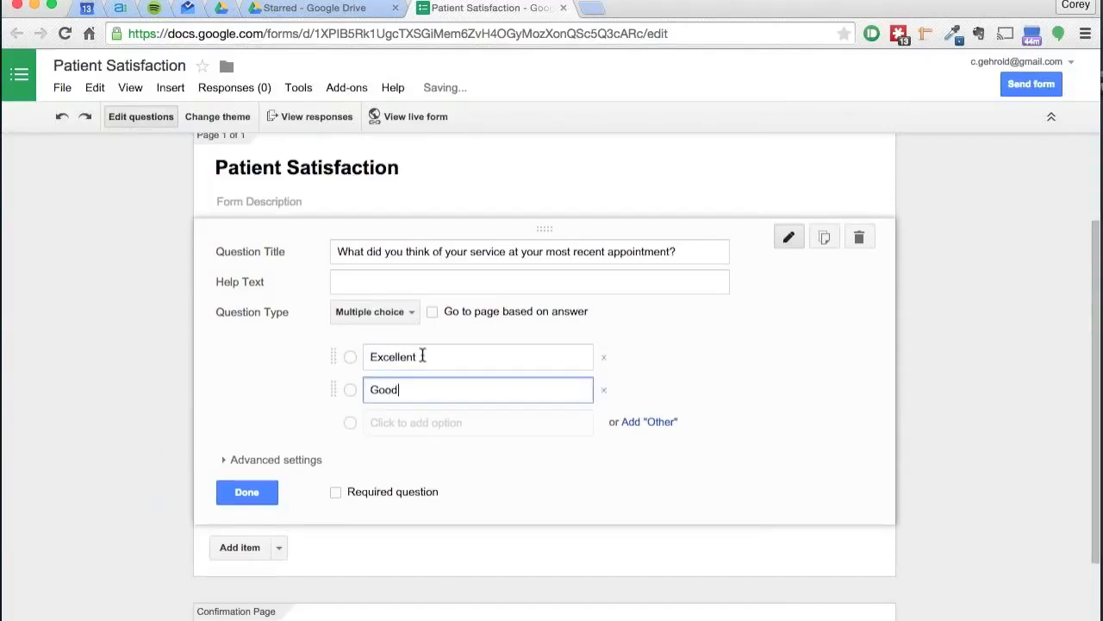
{"action": "left_click", "coordinate": [413, 423]}
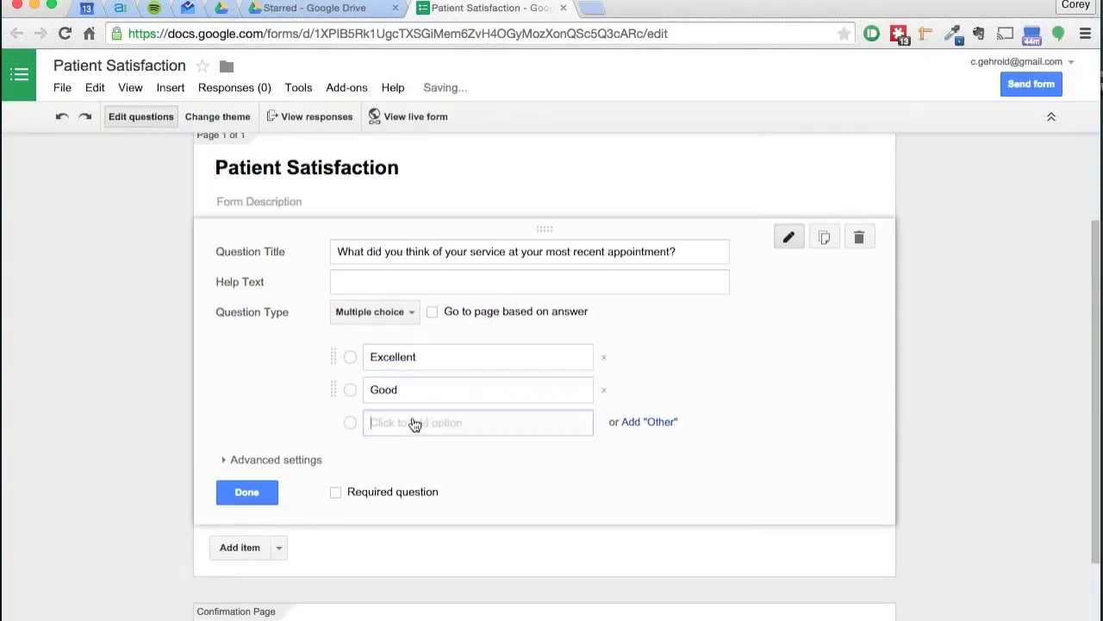
{"action": "type", "text": "Poor"}
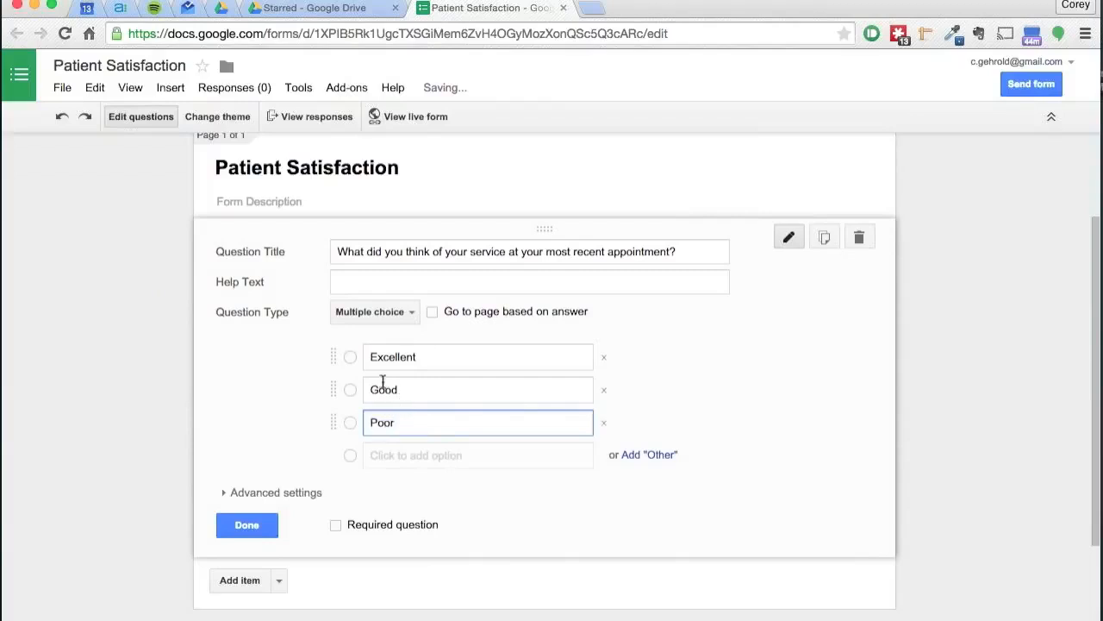
{"action": "left_click", "coordinate": [297, 344]}
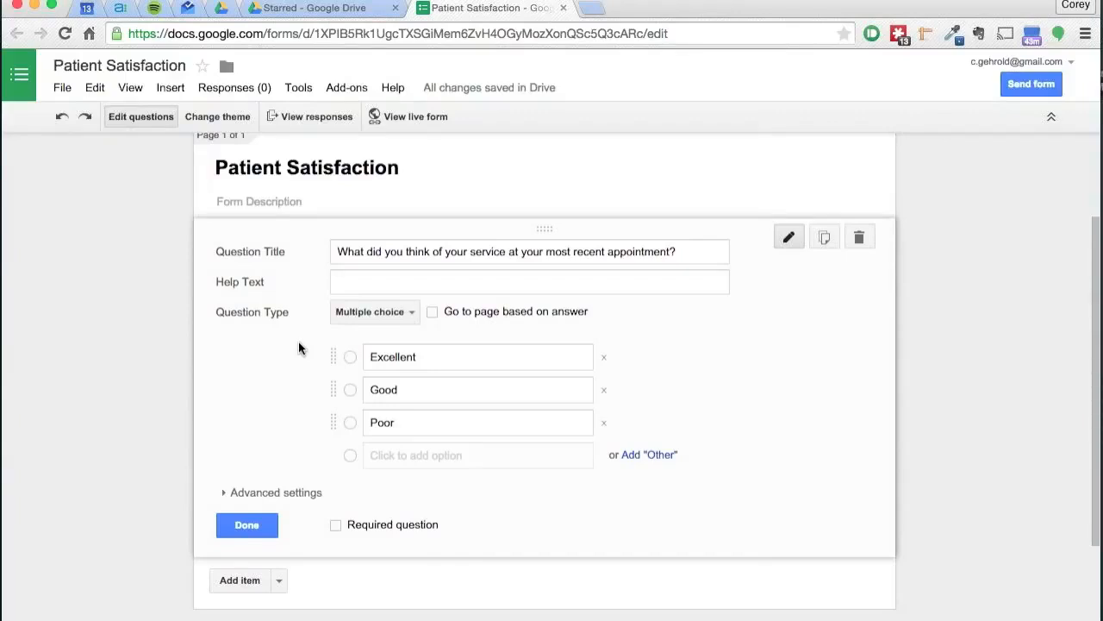
Step: Try the Text, Paragraph text, Multiple choice, Checkboxes and Choose from a list question types in turn
{"action": "left_click", "coordinate": [354, 315]}
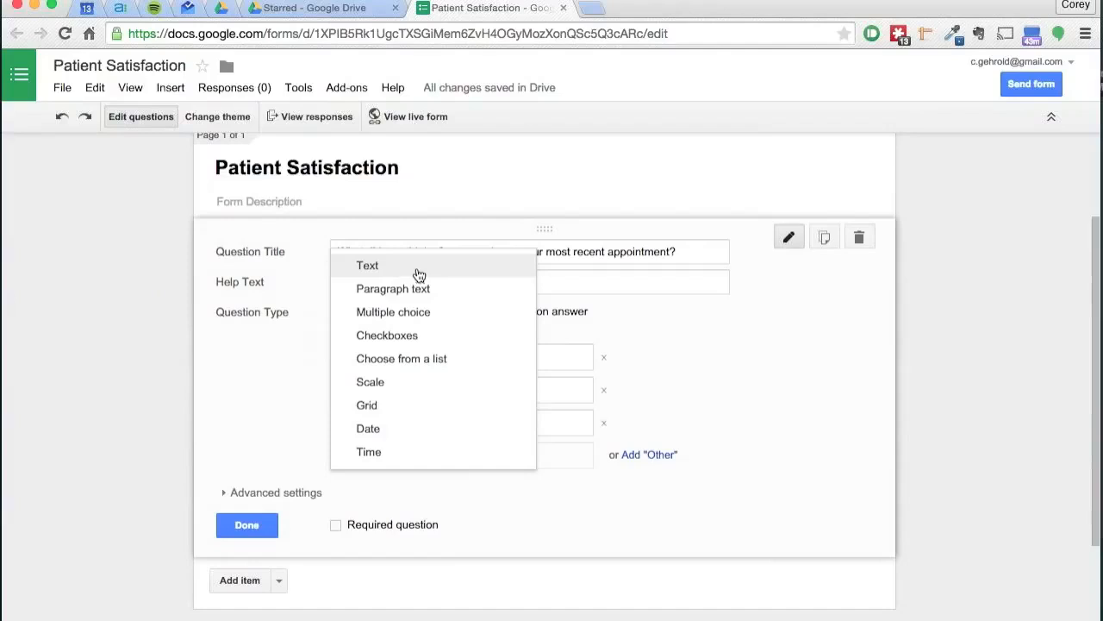
{"action": "left_click", "coordinate": [368, 267]}
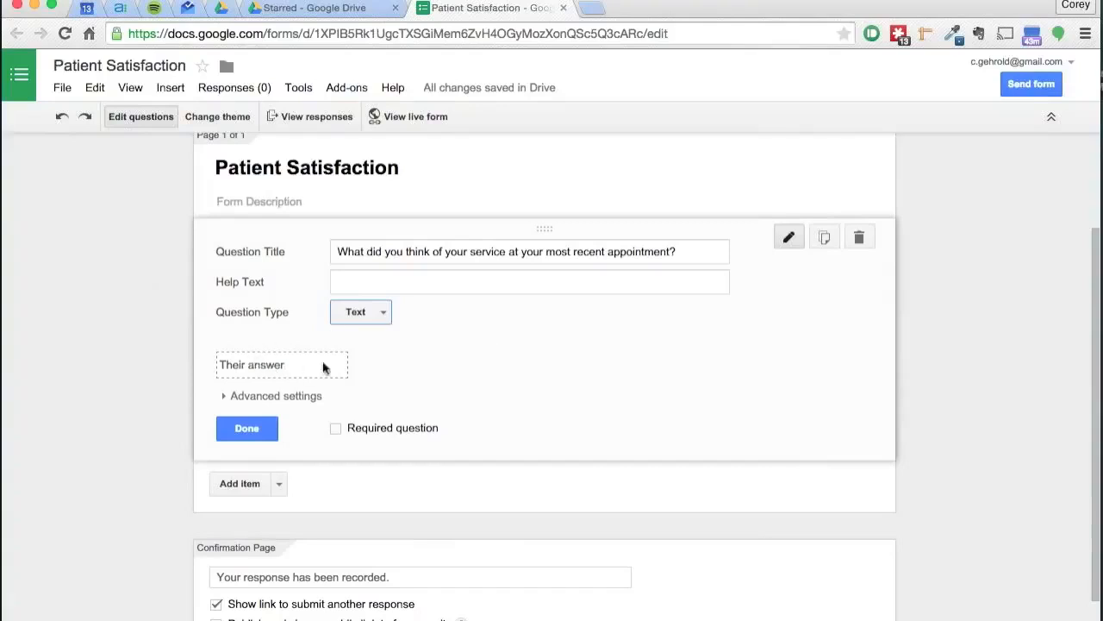
{"action": "left_click", "coordinate": [357, 312]}
{"action": "left_click", "coordinate": [362, 333]}
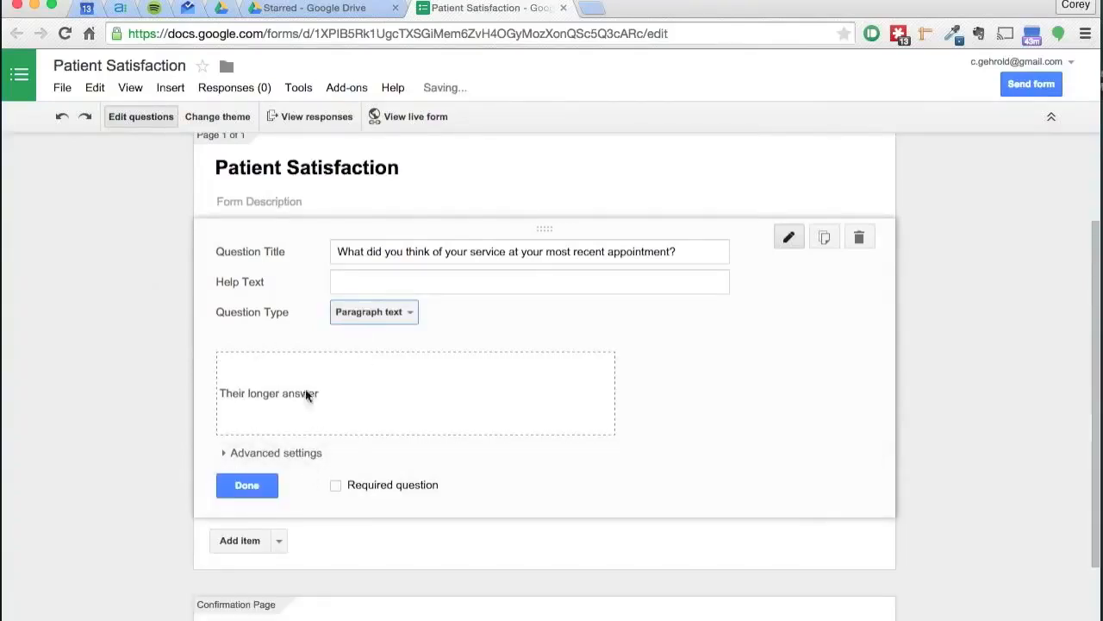
{"action": "left_click", "coordinate": [396, 312]}
{"action": "left_click", "coordinate": [429, 344]}
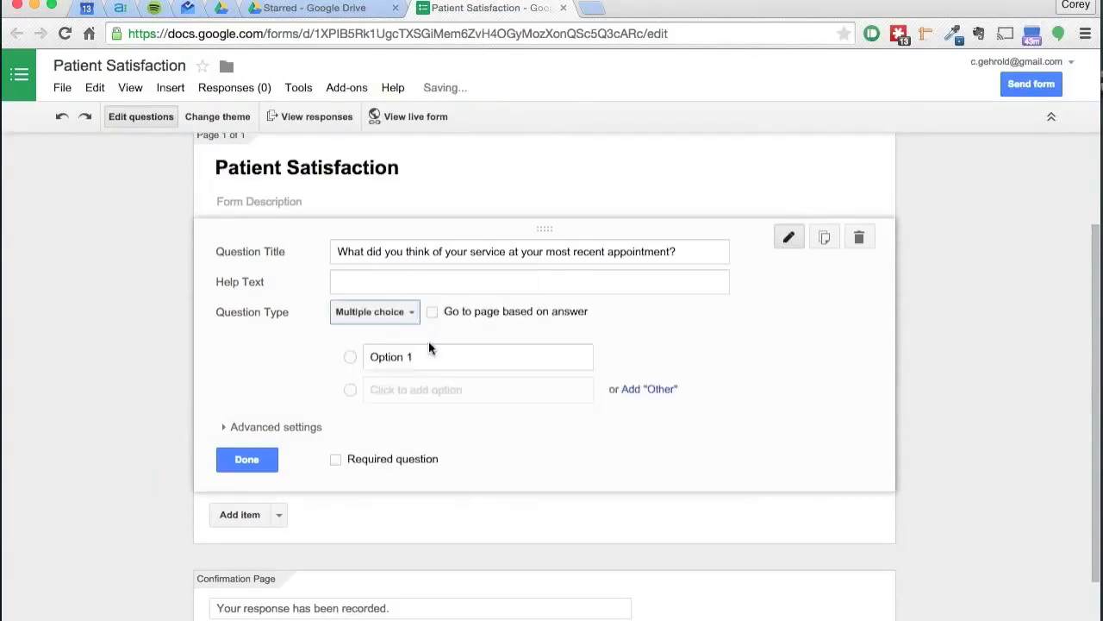
{"action": "left_click", "coordinate": [386, 315]}
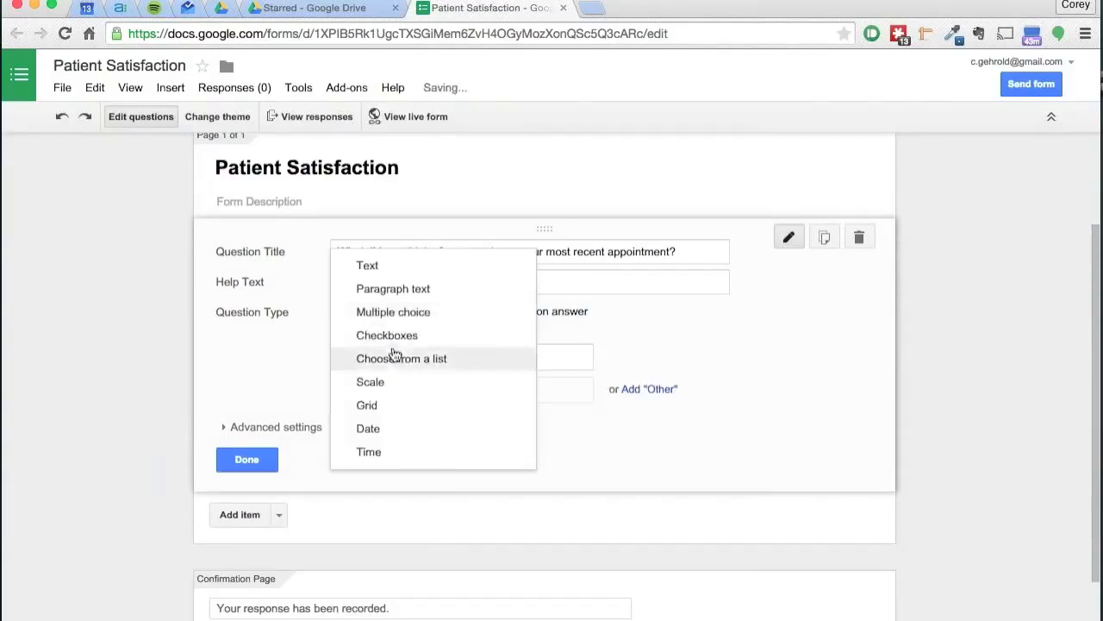
{"action": "left_click", "coordinate": [401, 336]}
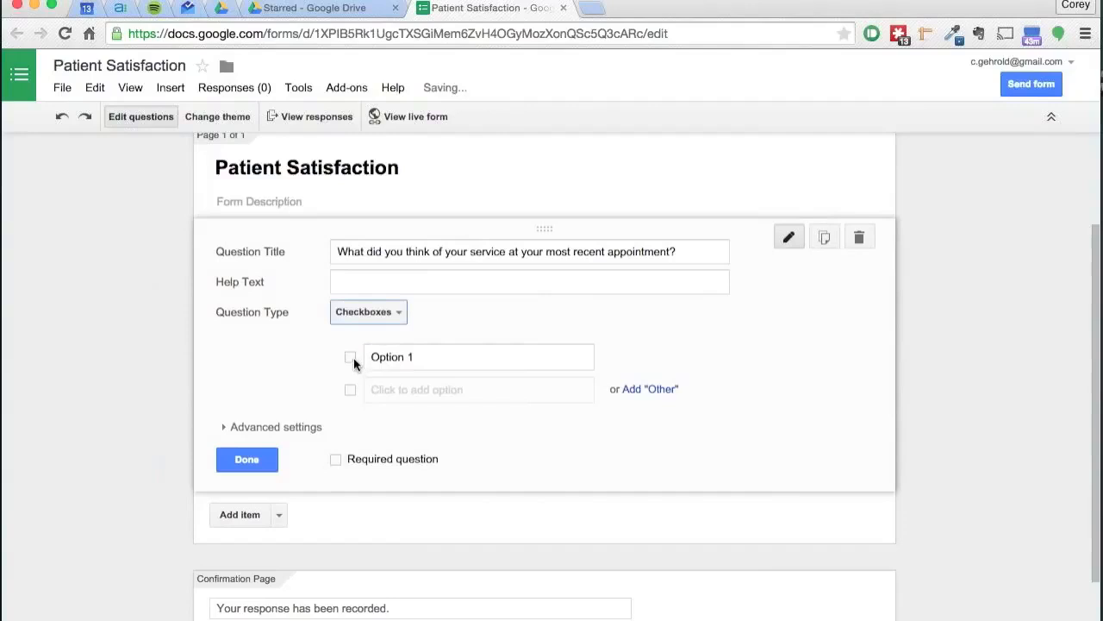
{"action": "left_click", "coordinate": [396, 389]}
{"action": "left_click", "coordinate": [347, 387]}
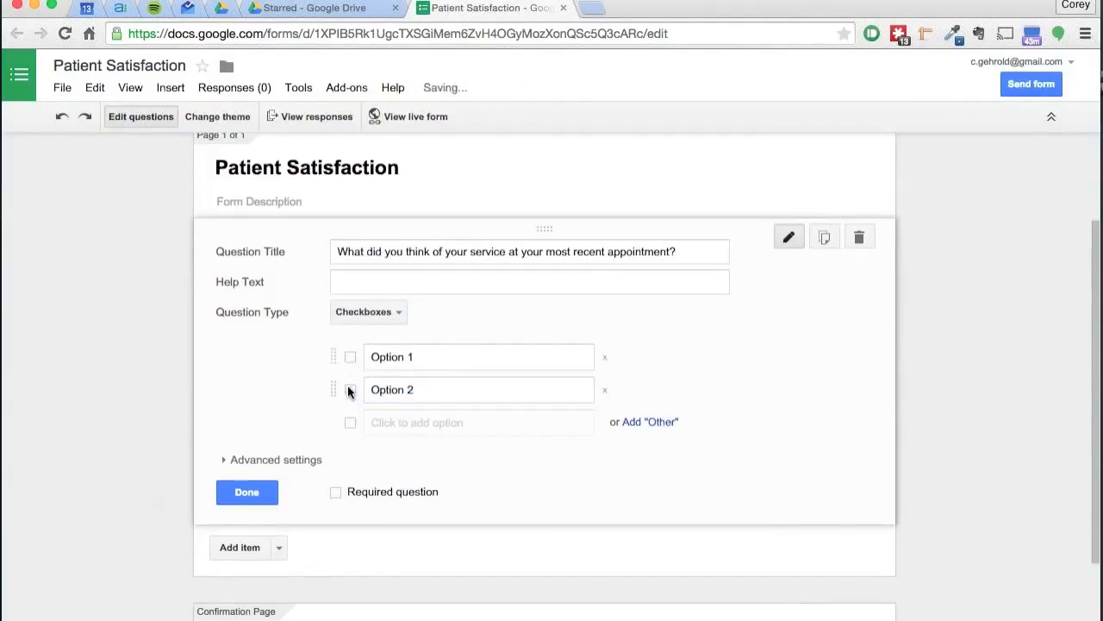
{"action": "left_click", "coordinate": [365, 314]}
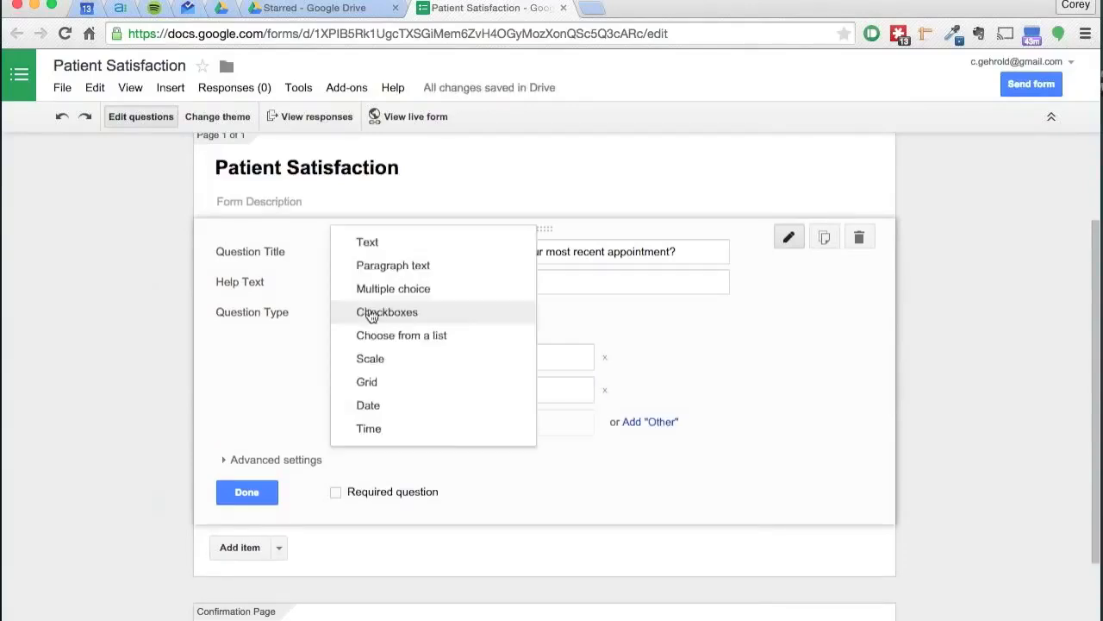
{"action": "left_click", "coordinate": [425, 338]}
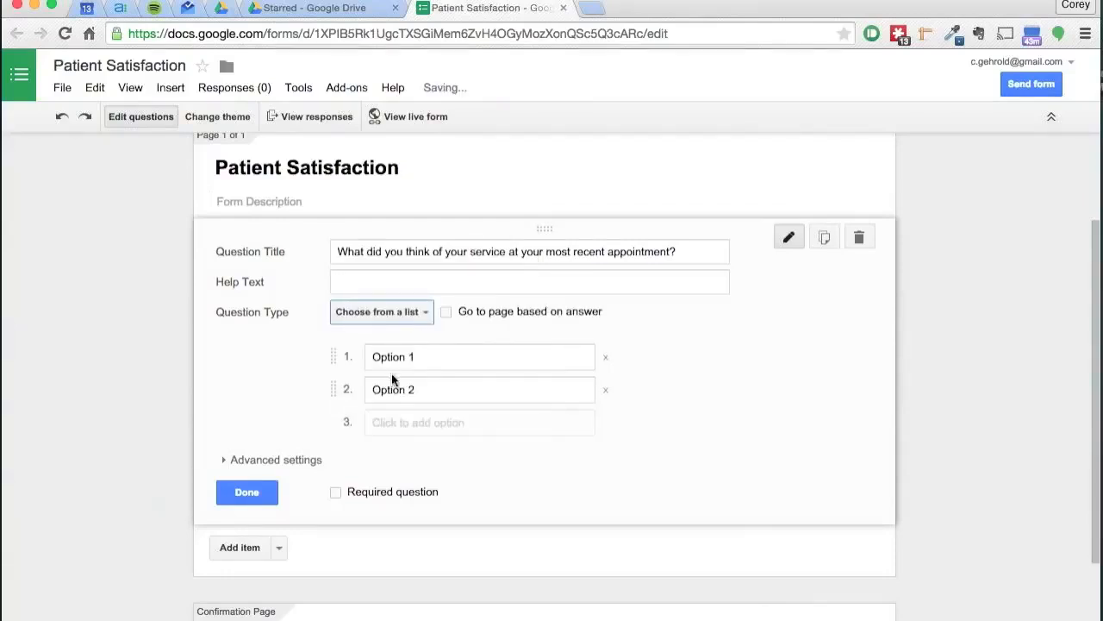
Step: Change the question type to Scale ranging from 1 to 10
{"action": "left_click", "coordinate": [379, 315]}
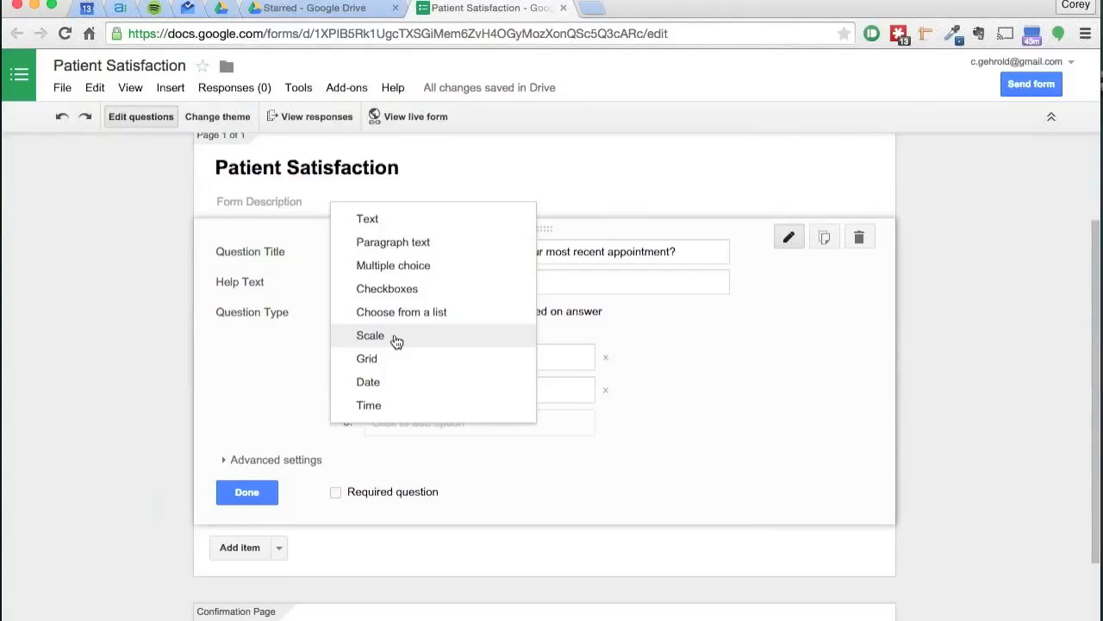
{"action": "left_click", "coordinate": [370, 335]}
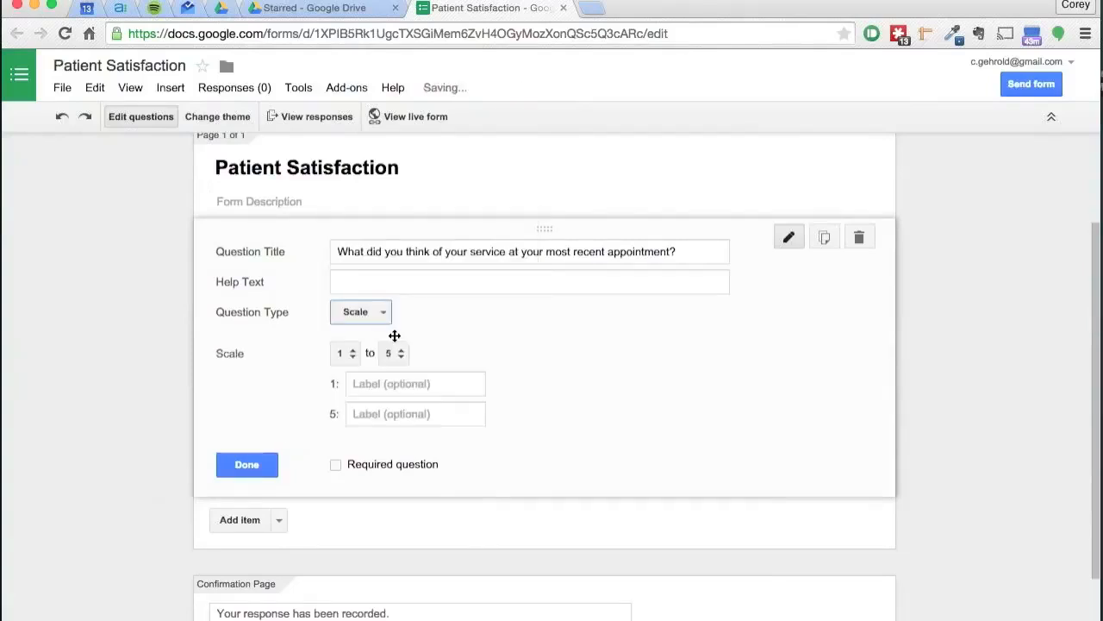
{"action": "left_click", "coordinate": [392, 353]}
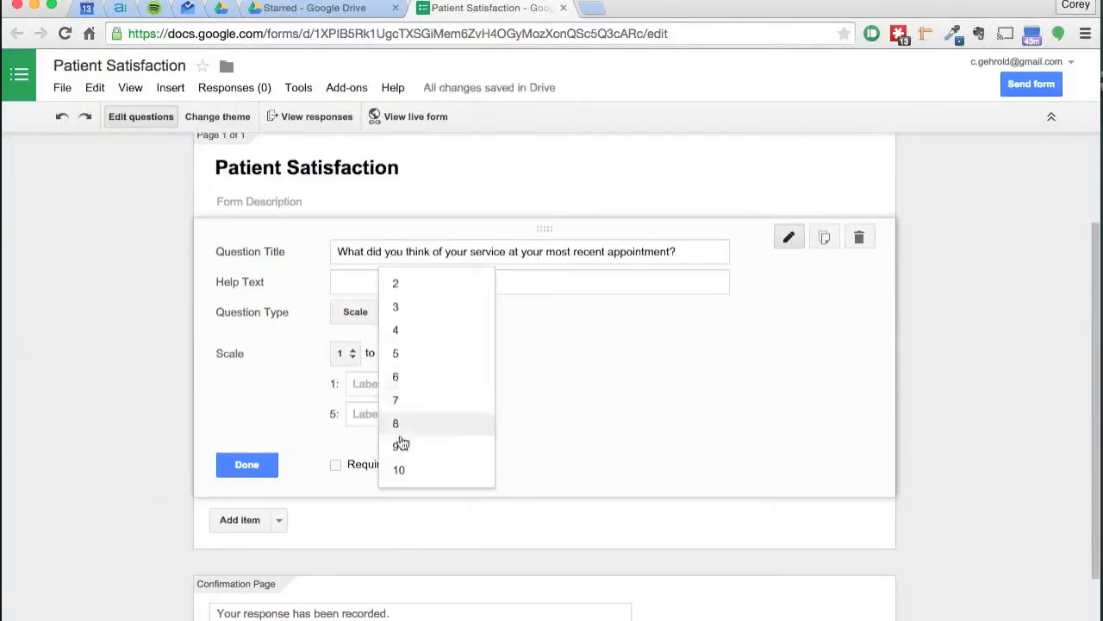
{"action": "left_click", "coordinate": [404, 470]}
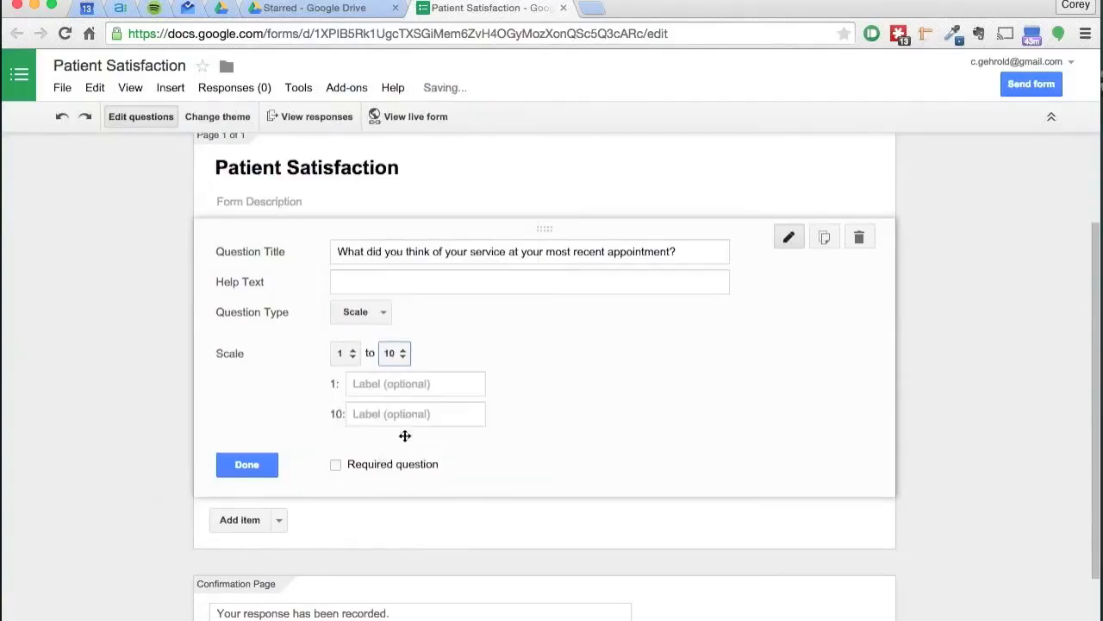
Step: Label the scale's 1 end as Poor and 10 end as Great, then finish editing the question
{"action": "left_click", "coordinate": [417, 379]}
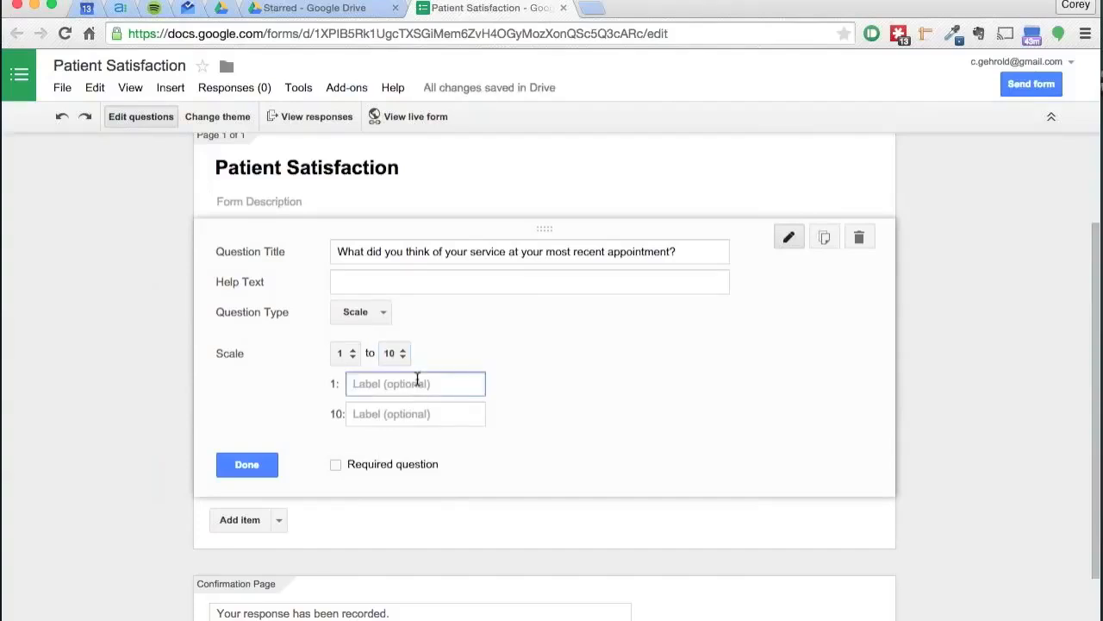
{"action": "type", "text": "L"}
{"action": "key", "text": "BackSpace"}
{"action": "type", "text": "Poor"}
{"action": "key", "text": "Tab"}
{"action": "type", "text": "Great"}
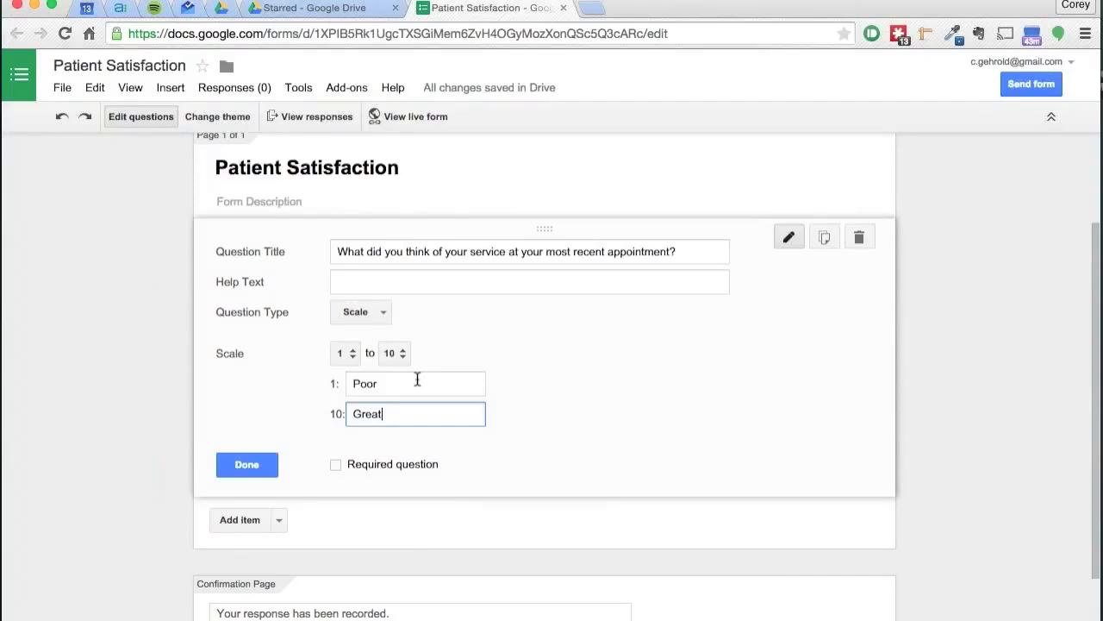
{"action": "left_click", "coordinate": [223, 474]}
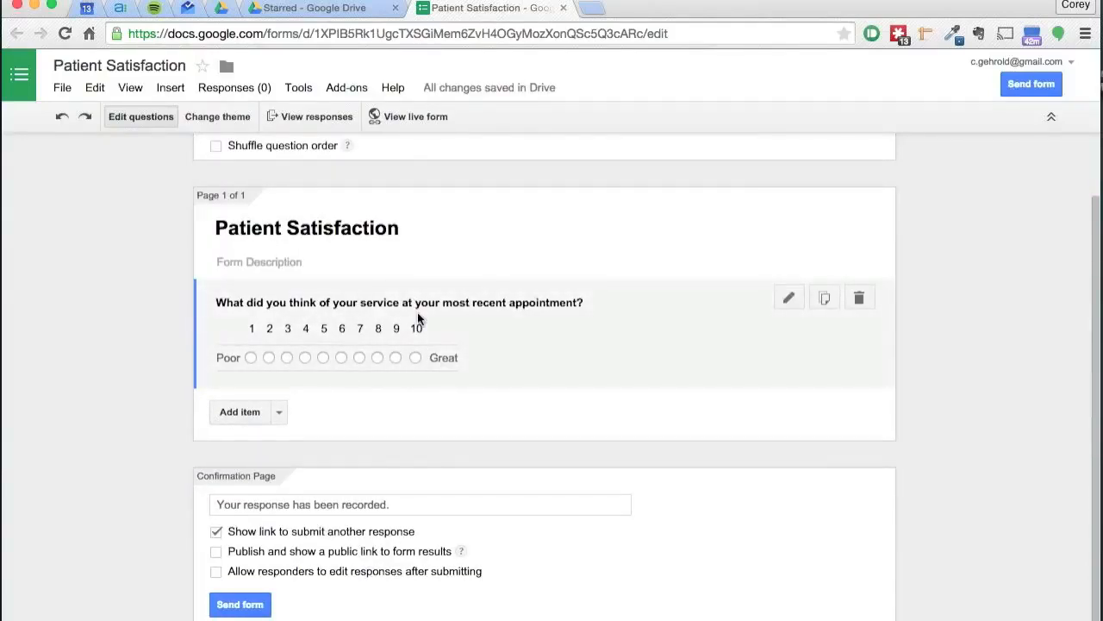
Step: Open the live form to preview it
{"action": "left_click", "coordinate": [404, 115]}
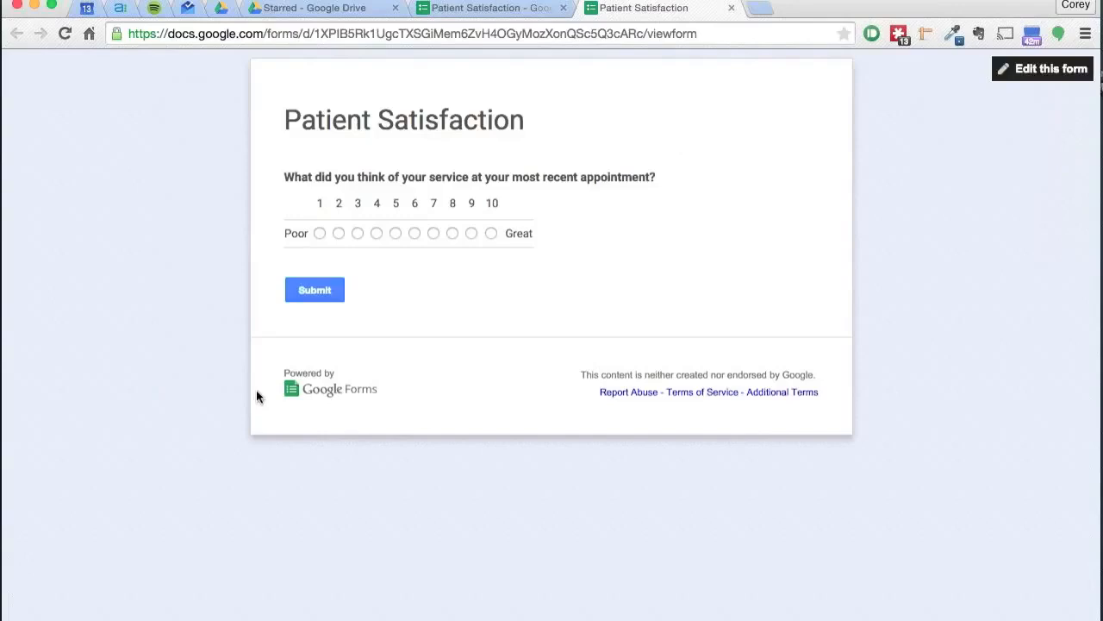
Step: Pick rating 8 on the live form to test the scale, and return to the form editor
{"action": "left_click", "coordinate": [452, 233]}
{"action": "left_click", "coordinate": [452, 8]}
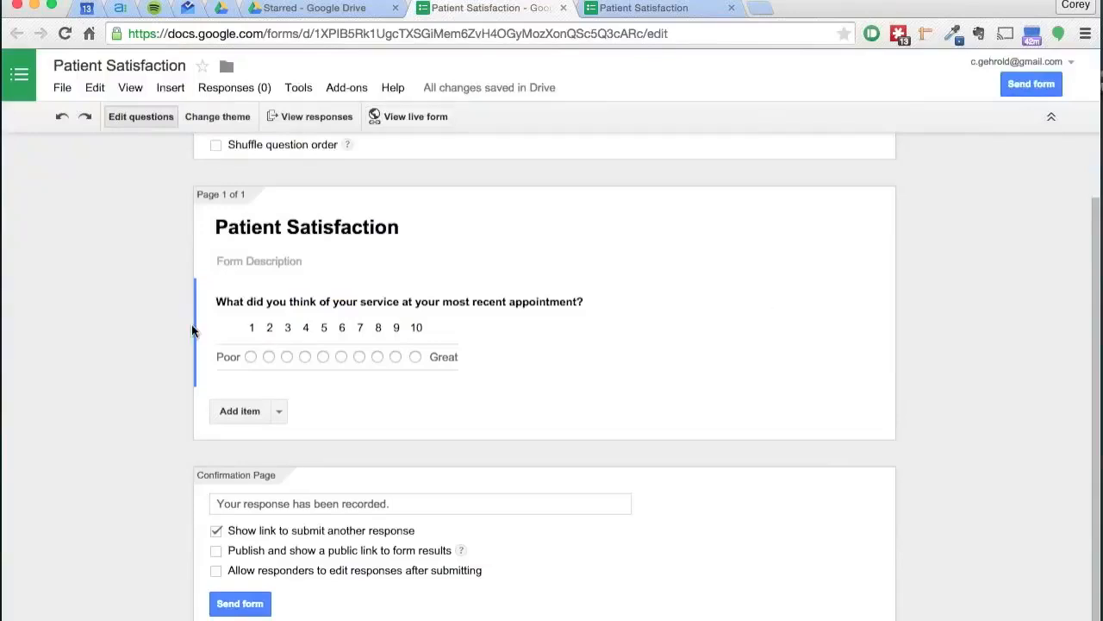
Step: Add a new Multiple choice question below the scale question and open its question type list
{"action": "scroll", "coordinate": [150, 422], "scroll_direction": "up", "scroll_amount": 1}
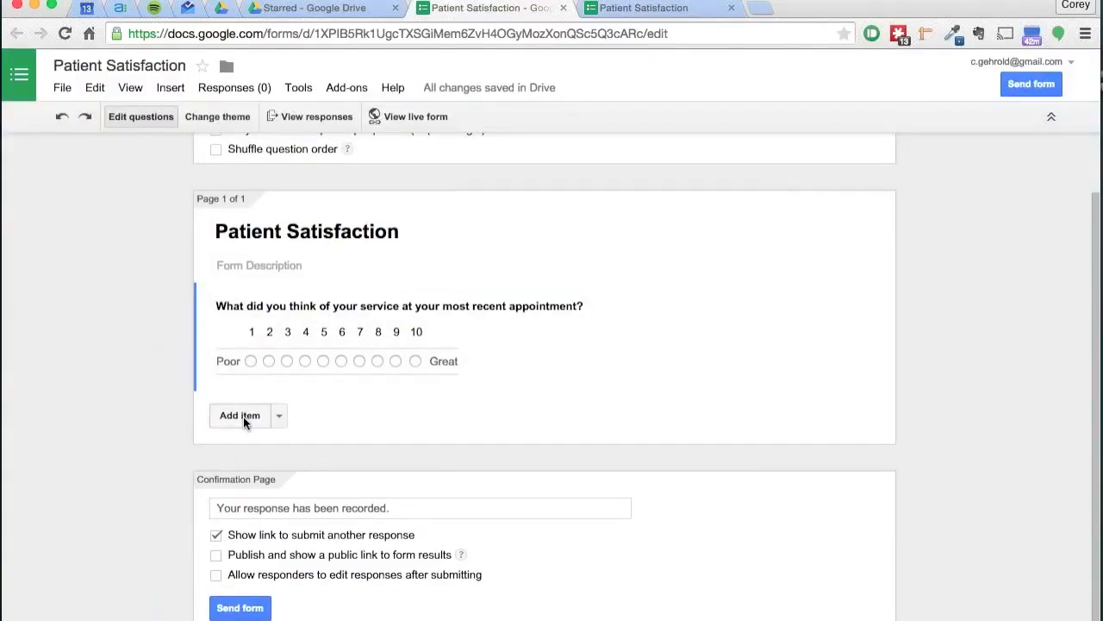
{"action": "left_click", "coordinate": [240, 415]}
{"action": "scroll", "coordinate": [190, 463], "scroll_direction": "down", "scroll_amount": 3}
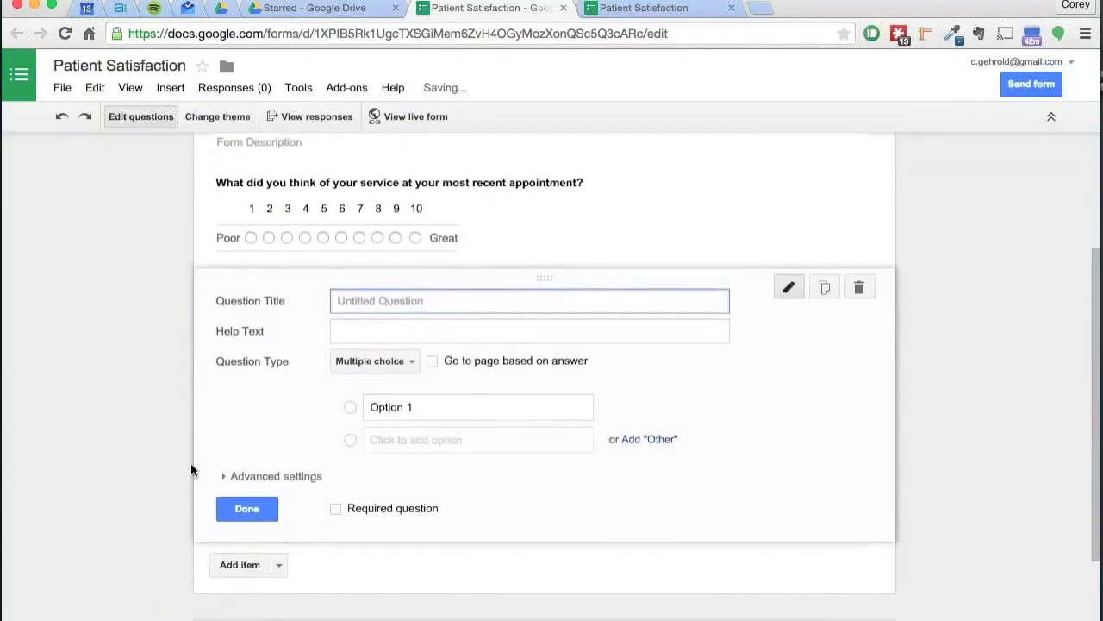
{"action": "left_click", "coordinate": [374, 352]}
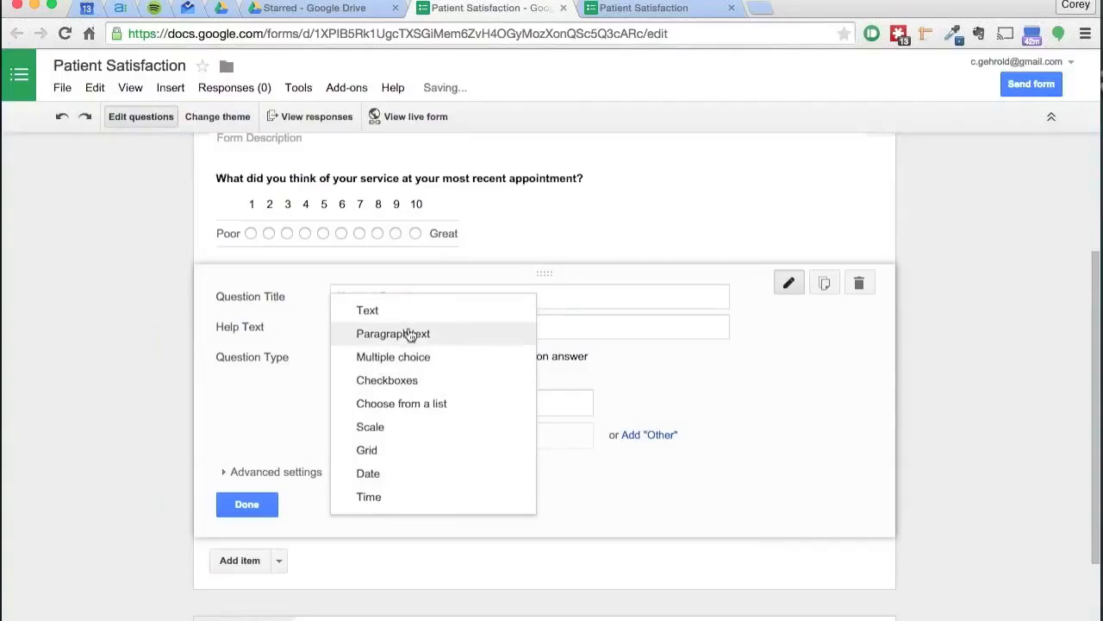
{"action": "left_click", "coordinate": [236, 373]}
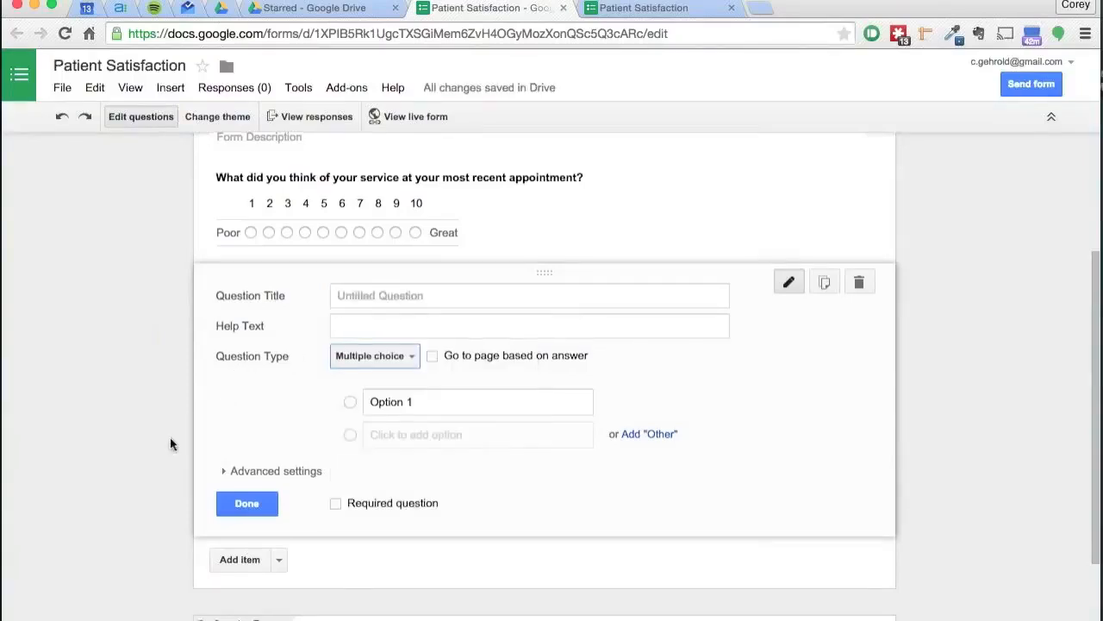
Step: Expand the new question's Advanced settings and place the cursor in its Help Text field
{"action": "scroll", "coordinate": [170, 437], "scroll_direction": "down", "scroll_amount": 1}
{"action": "left_click", "coordinate": [247, 423]}
{"action": "scroll", "coordinate": [164, 492], "scroll_direction": "down", "scroll_amount": 2}
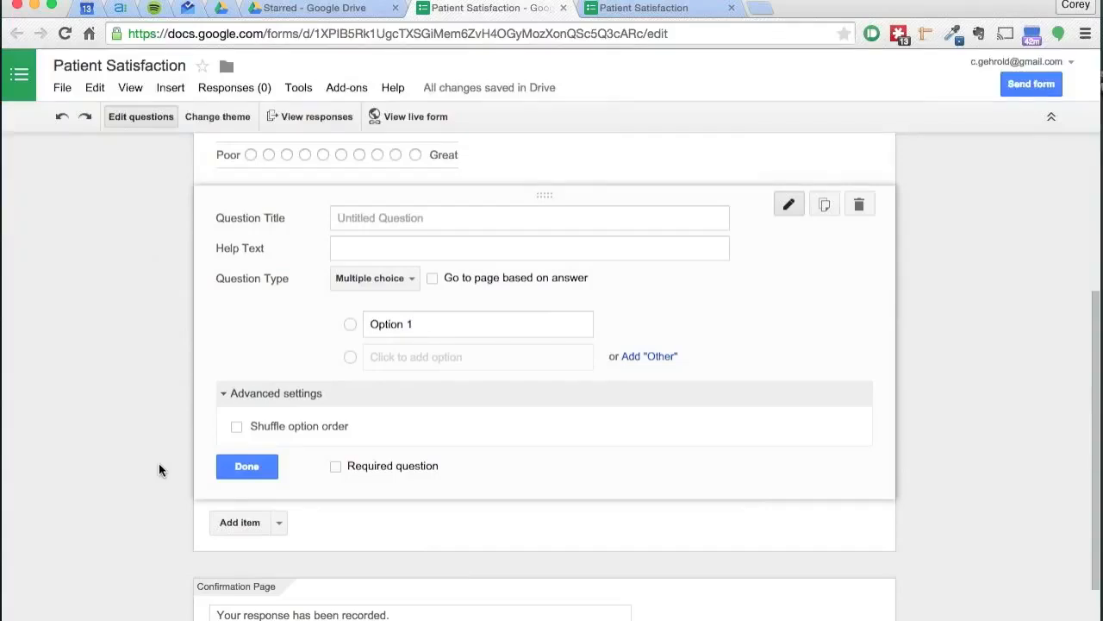
{"action": "scroll", "coordinate": [179, 385], "scroll_direction": "down", "scroll_amount": 3}
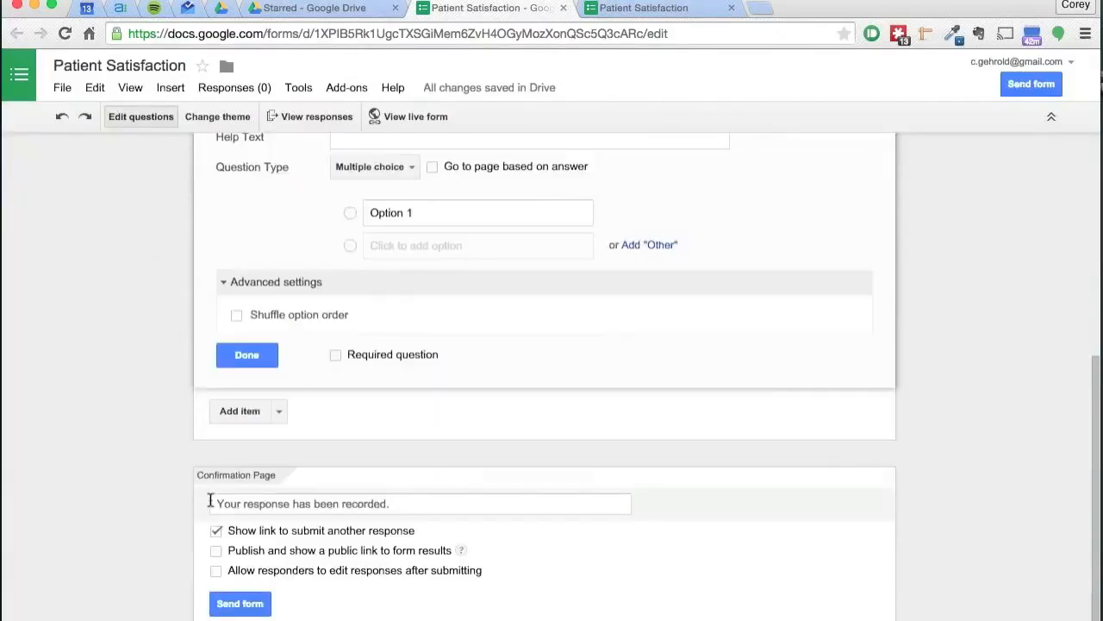
{"action": "scroll", "coordinate": [210, 503], "scroll_direction": "up", "scroll_amount": 5}
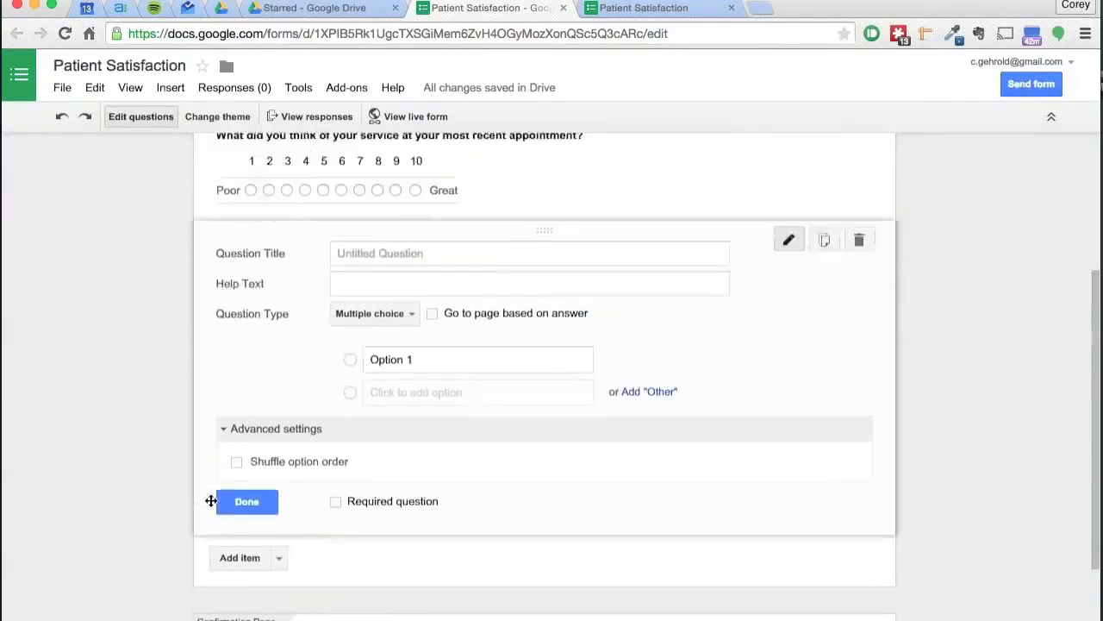
{"action": "left_click", "coordinate": [256, 359]}
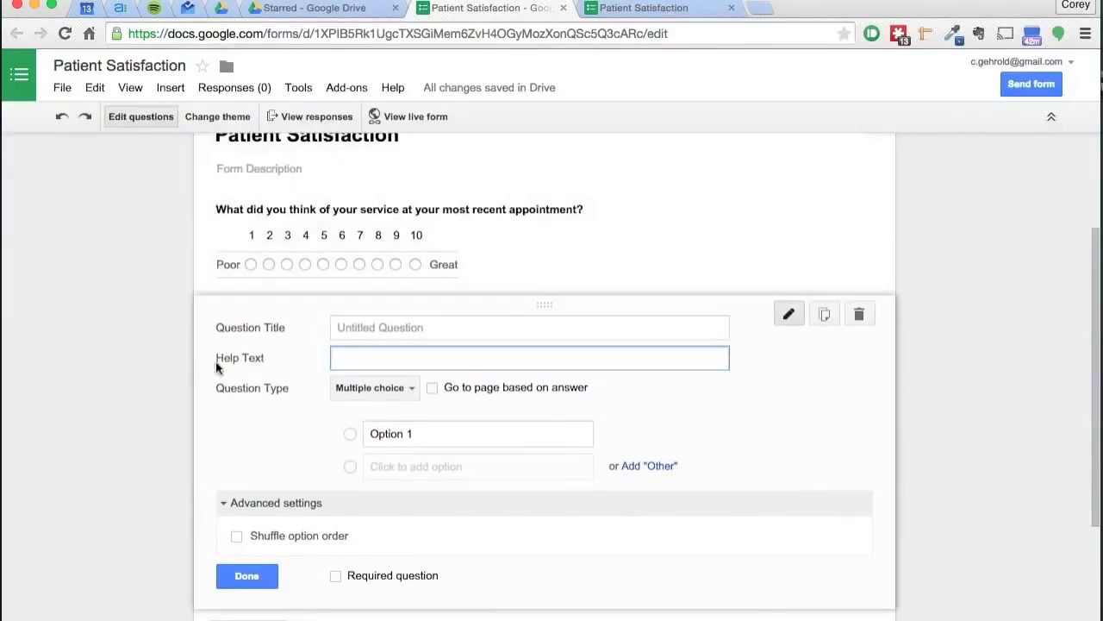
{"action": "scroll", "coordinate": [135, 381], "scroll_direction": "up", "scroll_amount": 3}
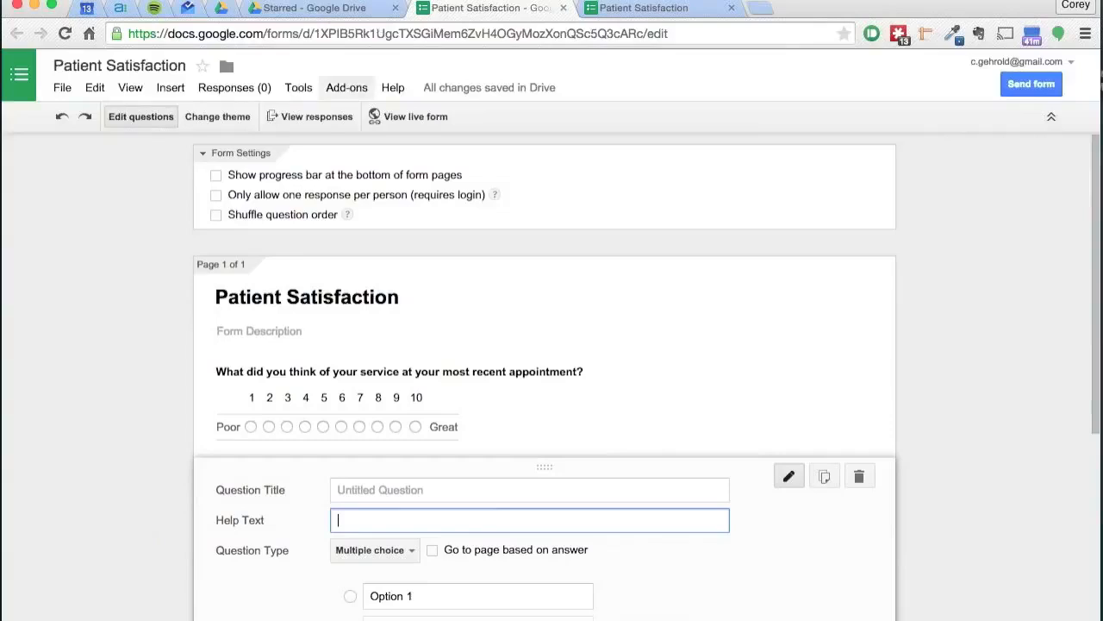
Step: Open the theme options and try the At the Fair and Beach Evening themes before returning to Basic
{"action": "left_click", "coordinate": [593, 7]}
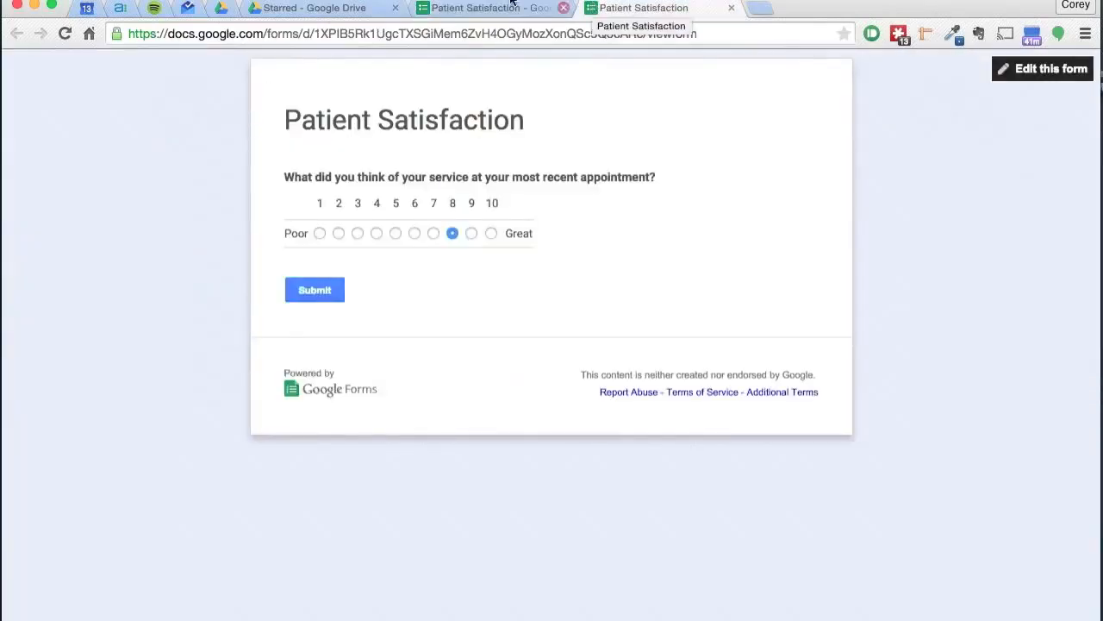
{"action": "left_click", "coordinate": [461, 8]}
{"action": "left_click", "coordinate": [226, 116]}
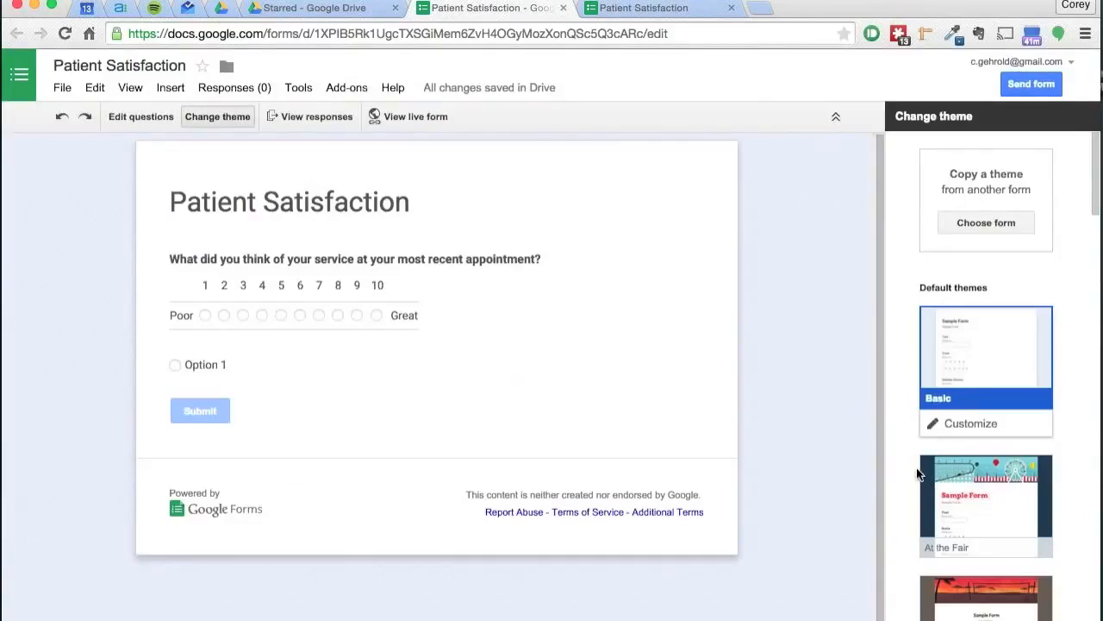
{"action": "scroll", "coordinate": [942, 414], "scroll_direction": "down", "scroll_amount": 3}
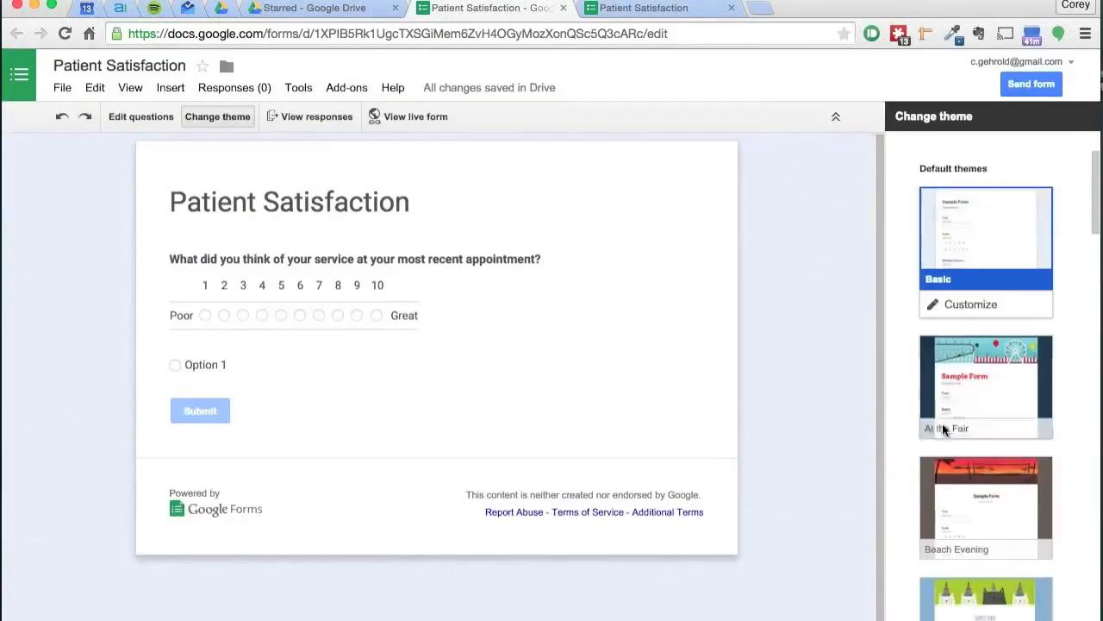
{"action": "left_click", "coordinate": [970, 386]}
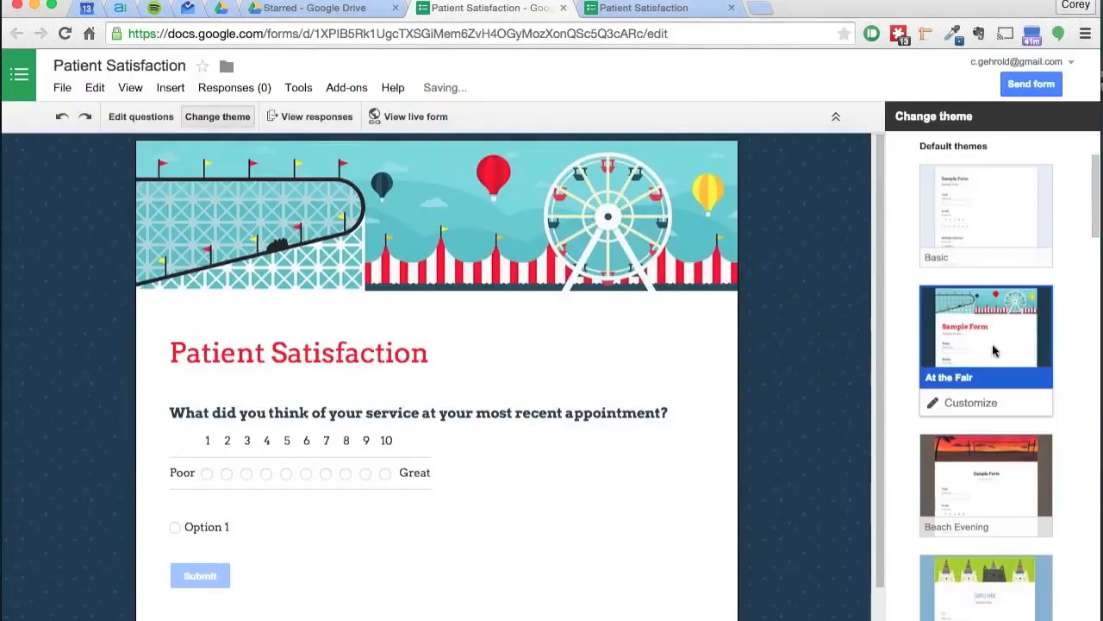
{"action": "scroll", "coordinate": [888, 438], "scroll_direction": "down", "scroll_amount": 2}
{"action": "left_click", "coordinate": [968, 438]}
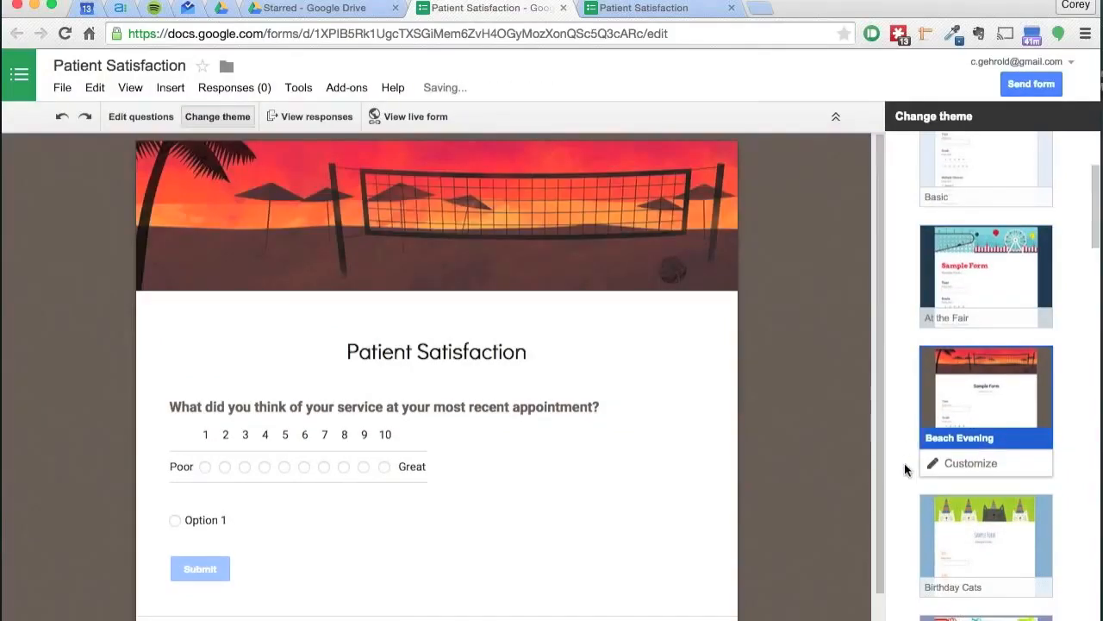
{"action": "scroll", "coordinate": [904, 463], "scroll_direction": "down", "scroll_amount": 6}
{"action": "scroll", "coordinate": [904, 463], "scroll_direction": "down", "scroll_amount": 17}
{"action": "scroll", "coordinate": [904, 463], "scroll_direction": "down", "scroll_amount": 15}
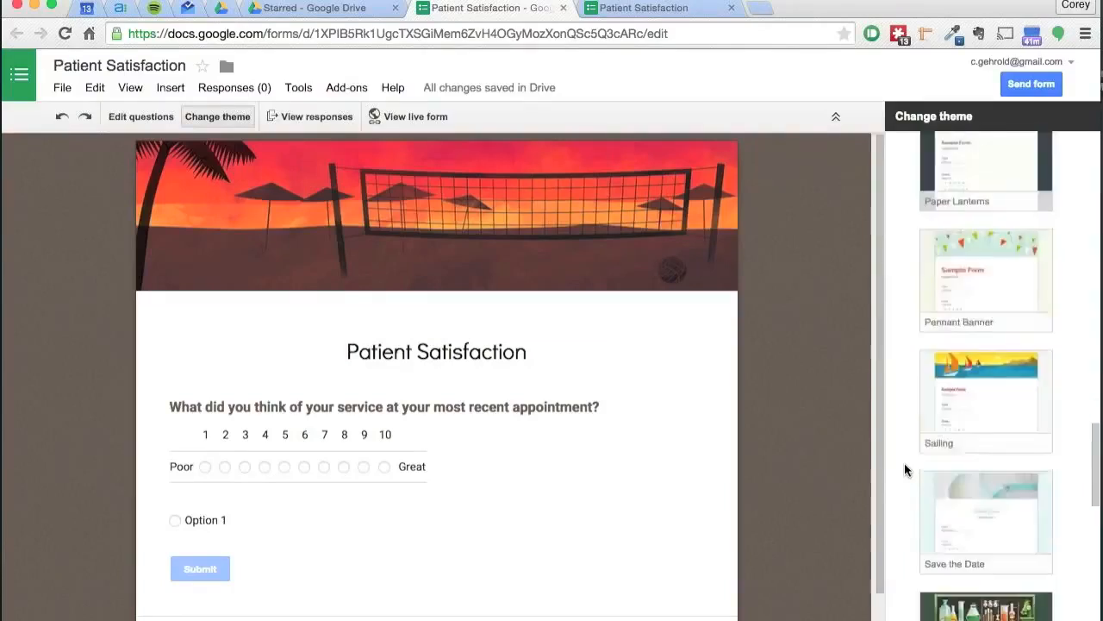
{"action": "scroll", "coordinate": [904, 463], "scroll_direction": "up", "scroll_amount": 20}
{"action": "left_click", "coordinate": [984, 357]}
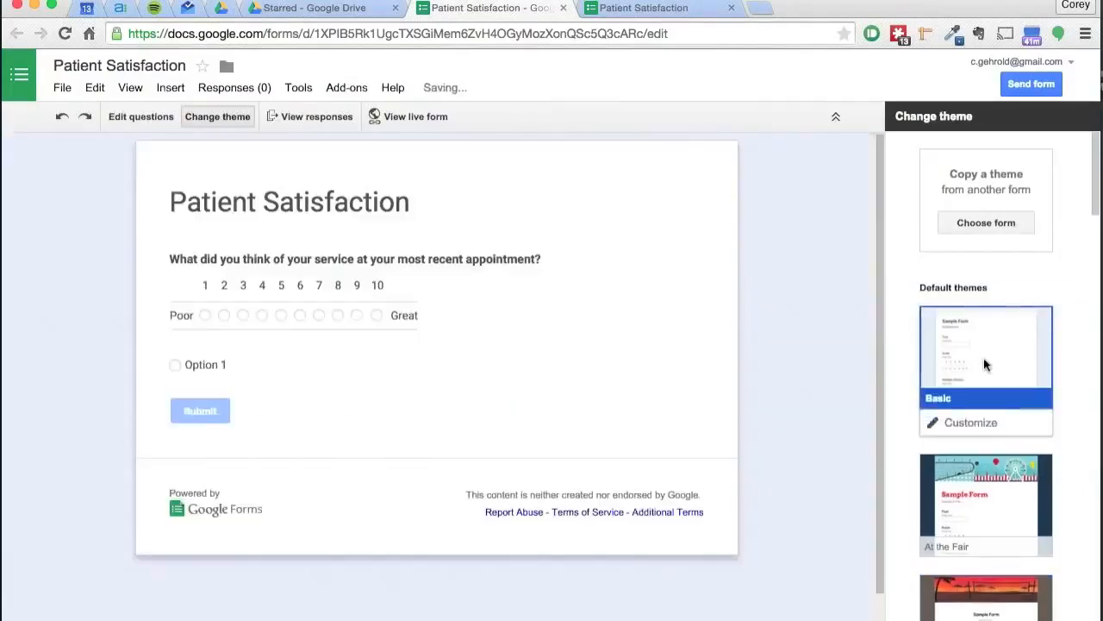
Step: Customize the Basic theme, setting the question font to Impact and opening the Options and Page background settings
{"action": "left_click", "coordinate": [955, 422]}
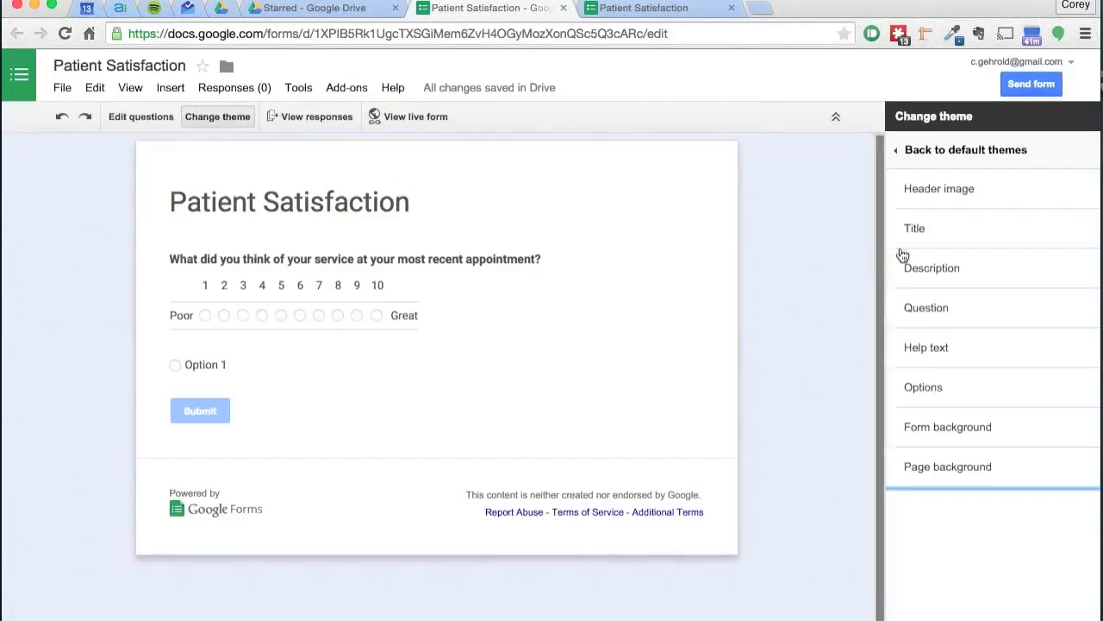
{"action": "left_click", "coordinate": [959, 320]}
{"action": "left_click", "coordinate": [954, 349]}
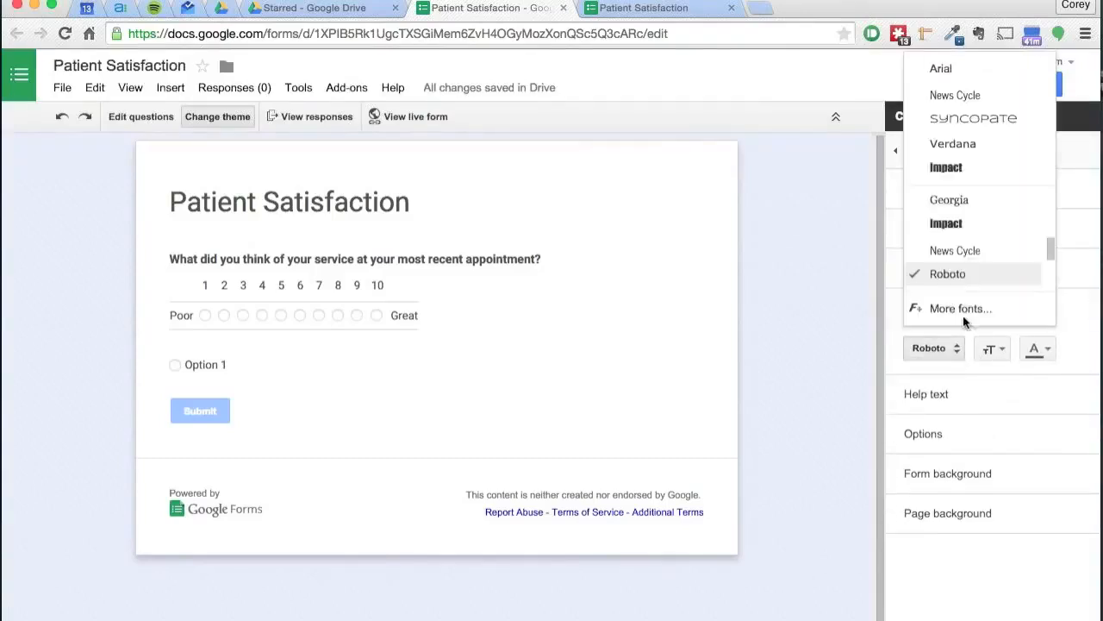
{"action": "left_click", "coordinate": [1000, 170]}
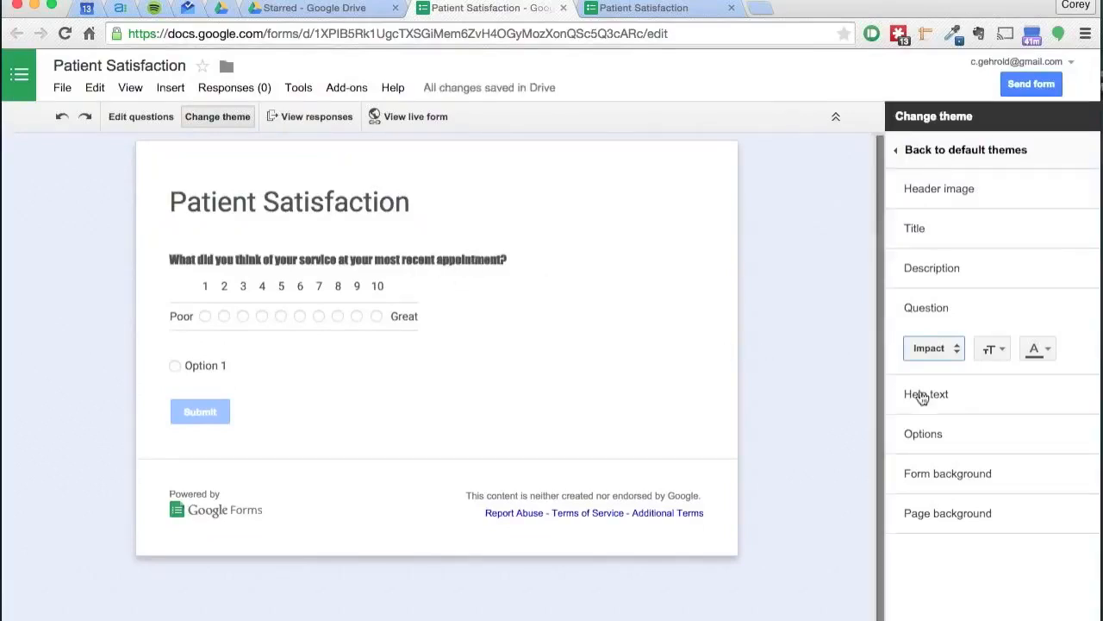
{"action": "left_click", "coordinate": [963, 443]}
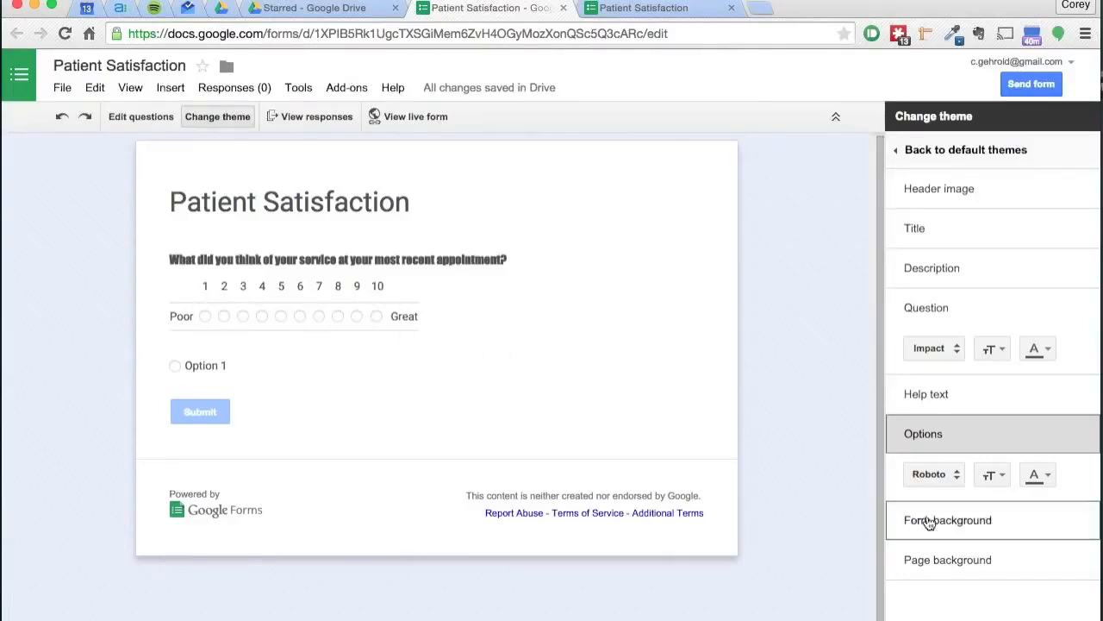
{"action": "left_click", "coordinate": [938, 562]}
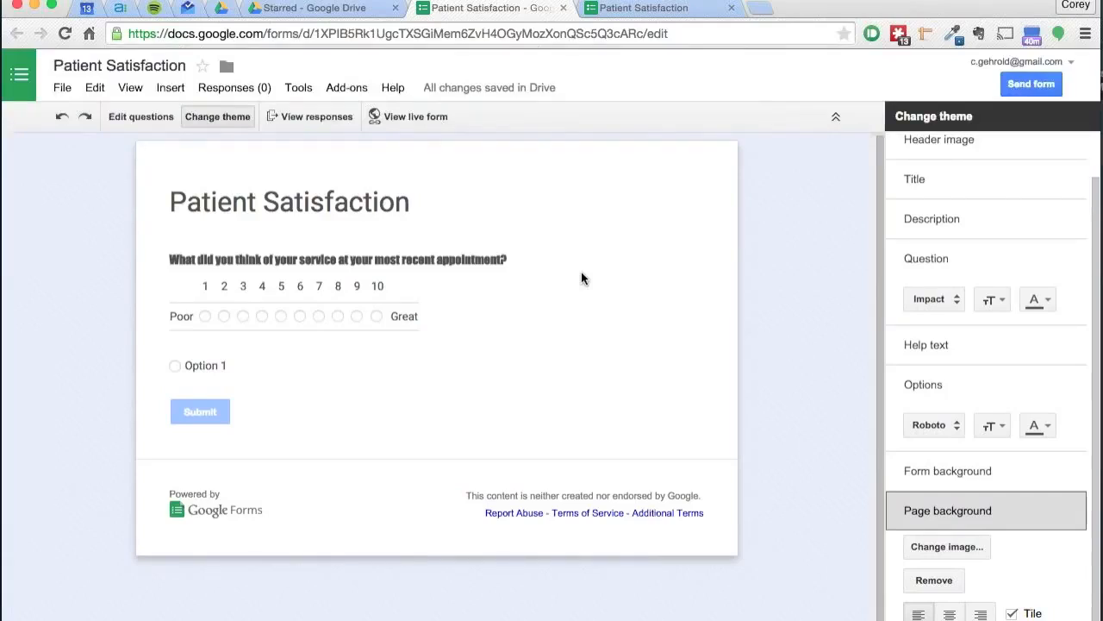
Step: Set the response destination to a new spreadsheet named Patient Satisfaction (Responses)
{"action": "left_click", "coordinate": [265, 93]}
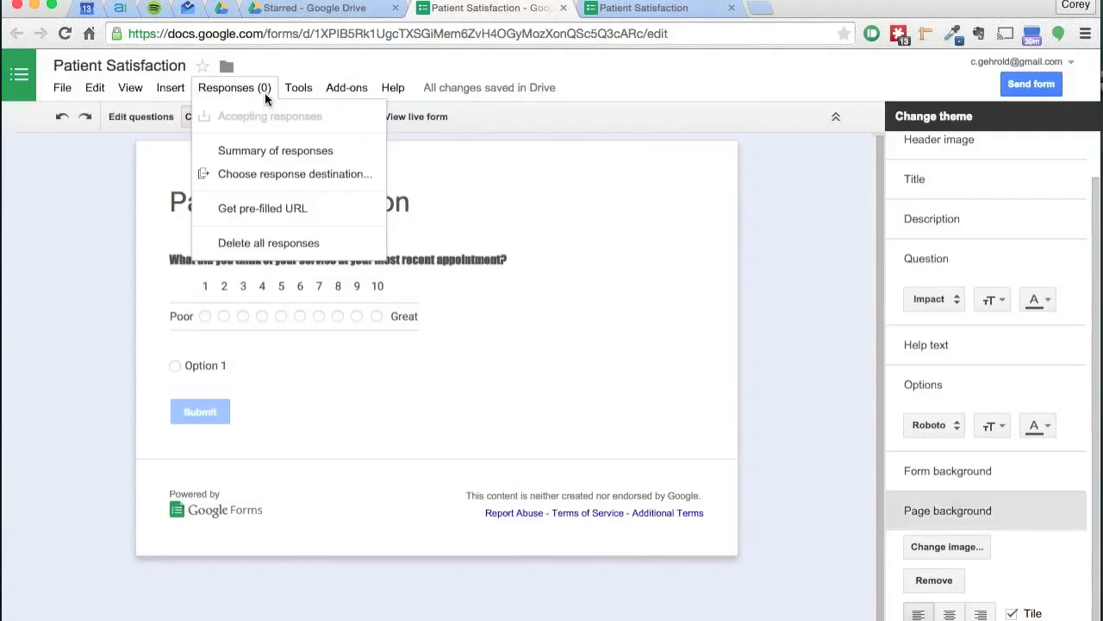
{"action": "left_click", "coordinate": [263, 178]}
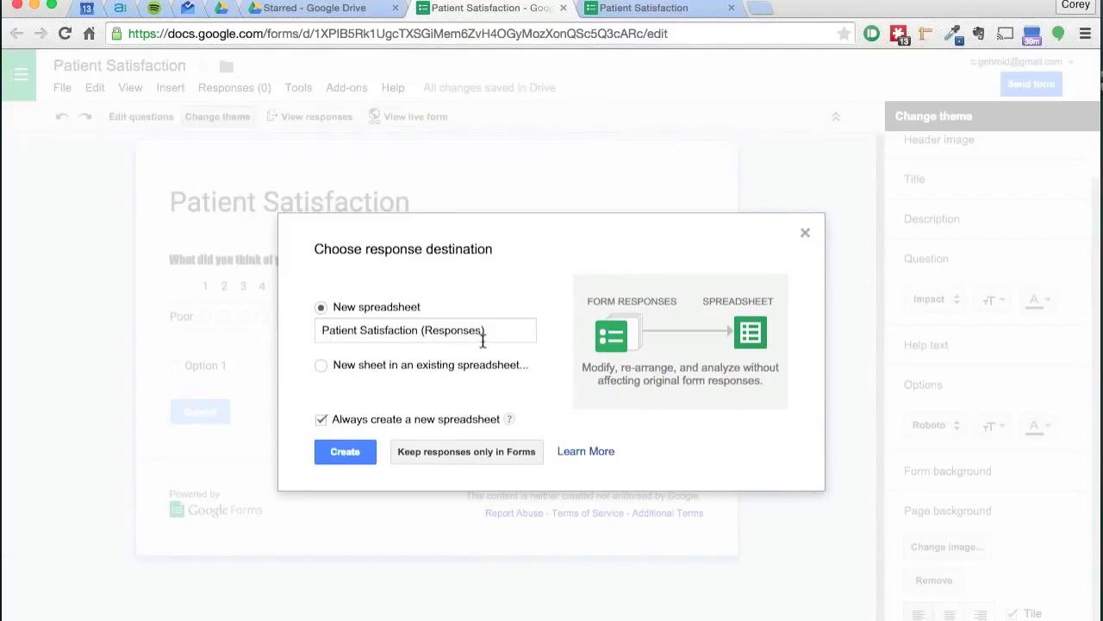
{"action": "left_click", "coordinate": [343, 451]}
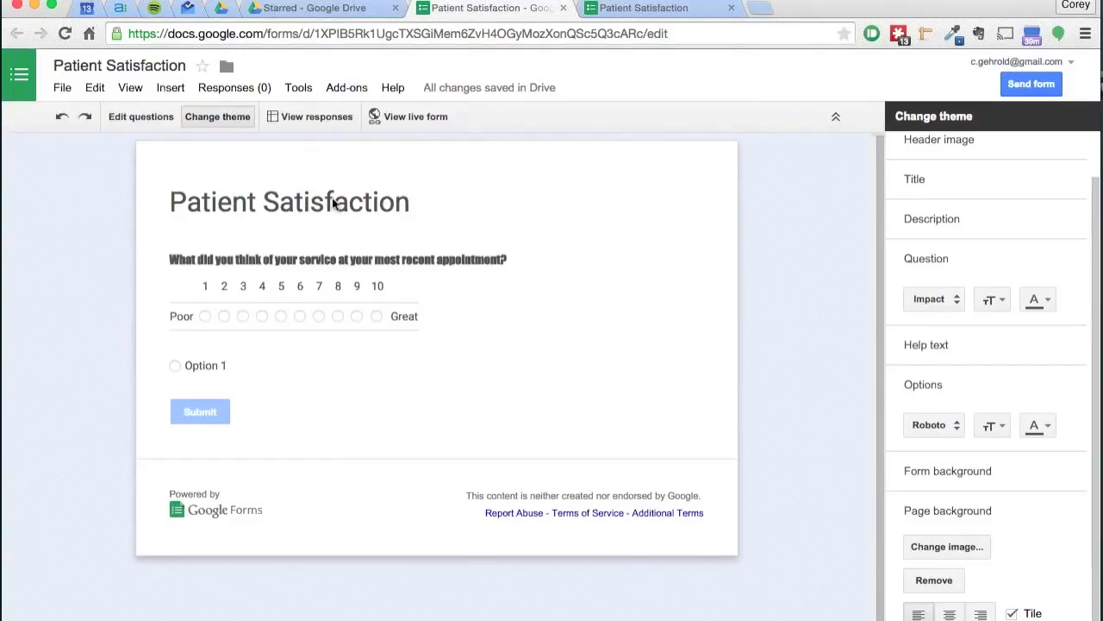
Step: Open the responses spreadsheet, review its Download as formats, and return to the form editor
{"action": "left_click", "coordinate": [320, 124]}
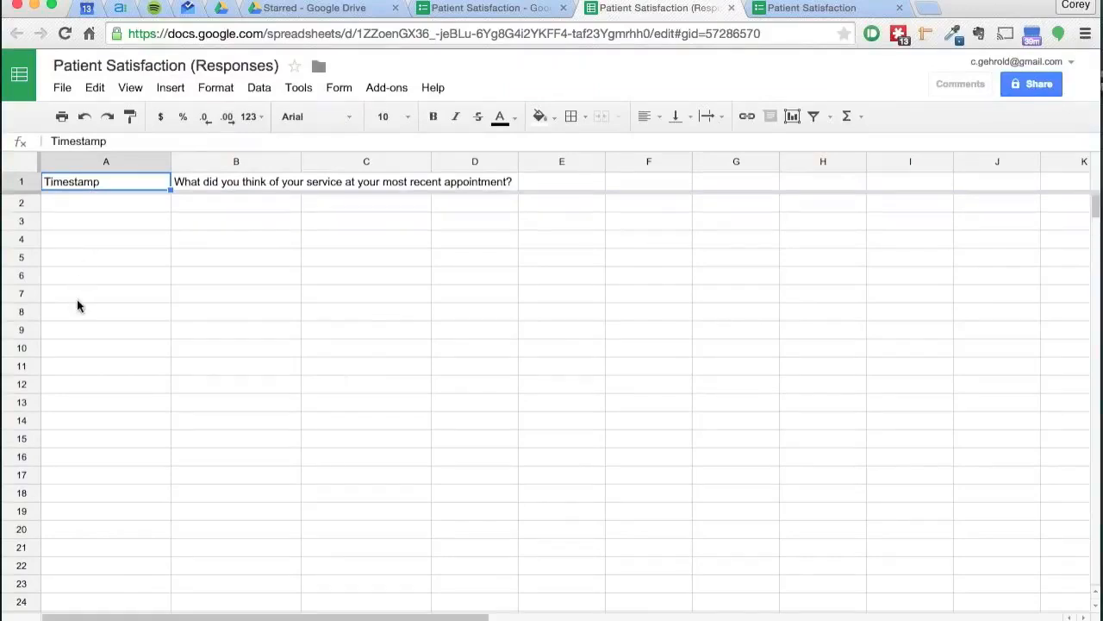
{"action": "left_click", "coordinate": [233, 206]}
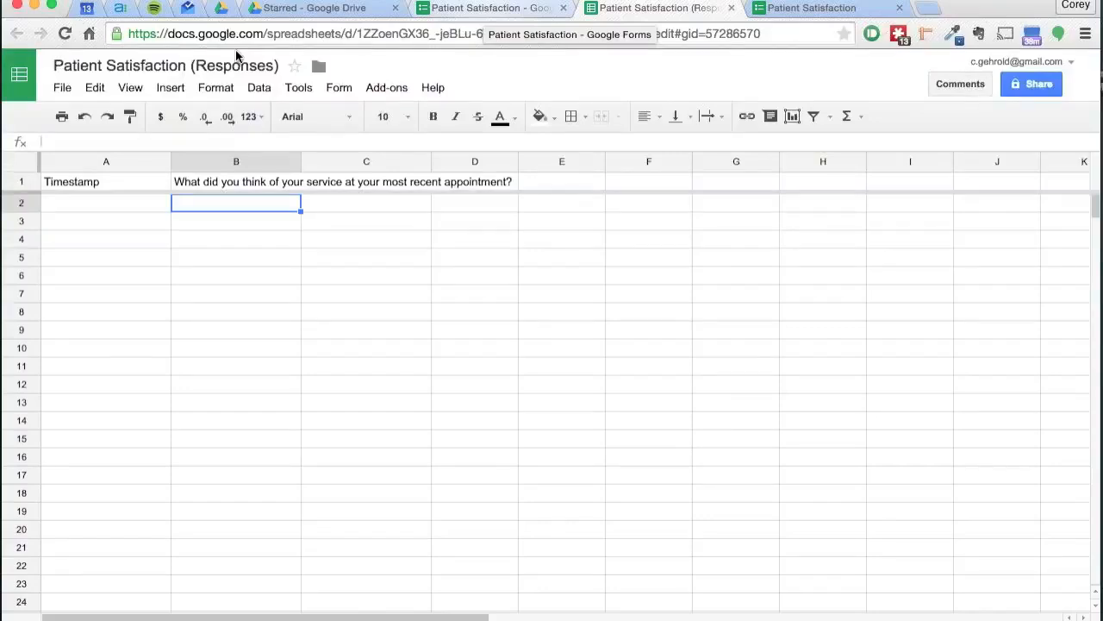
{"action": "left_click", "coordinate": [62, 87]}
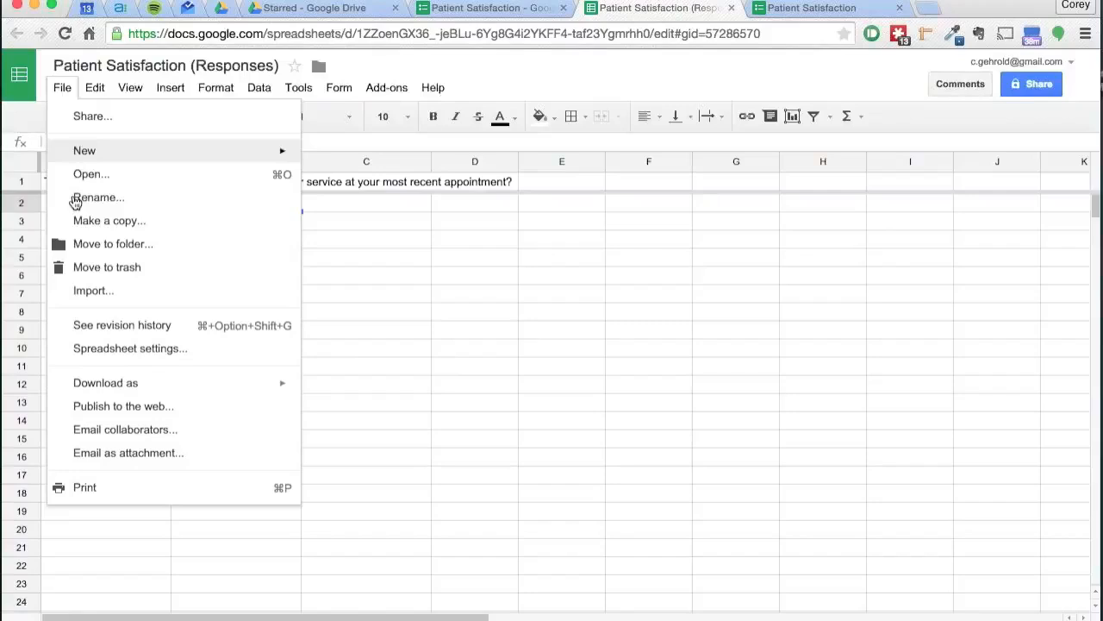
{"action": "mouse_move", "coordinate": [216, 384]}
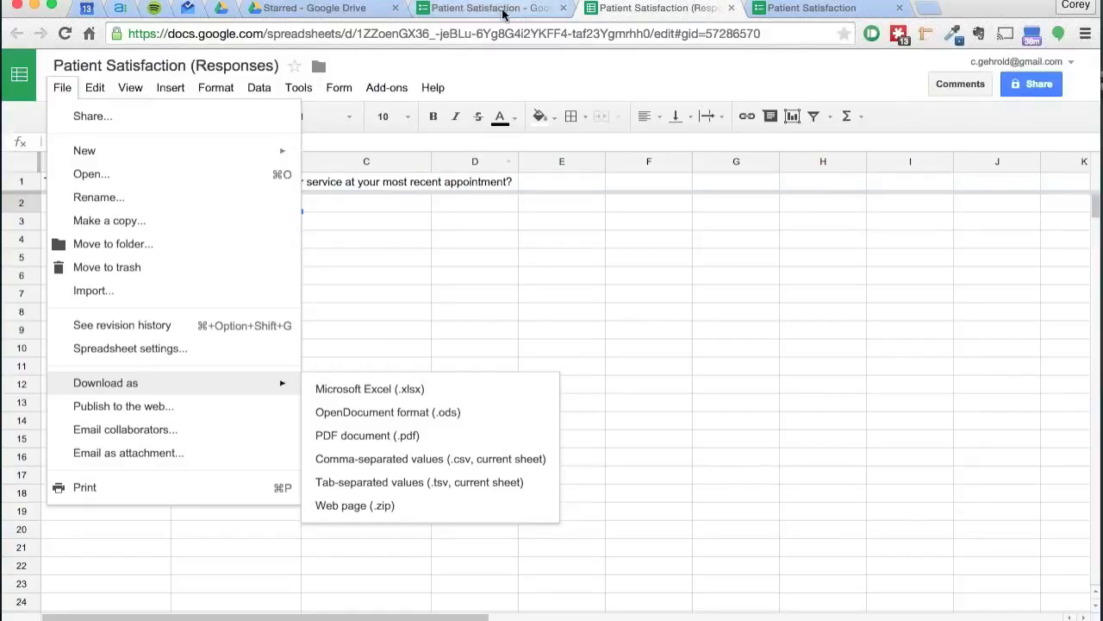
{"action": "left_click", "coordinate": [457, 8]}
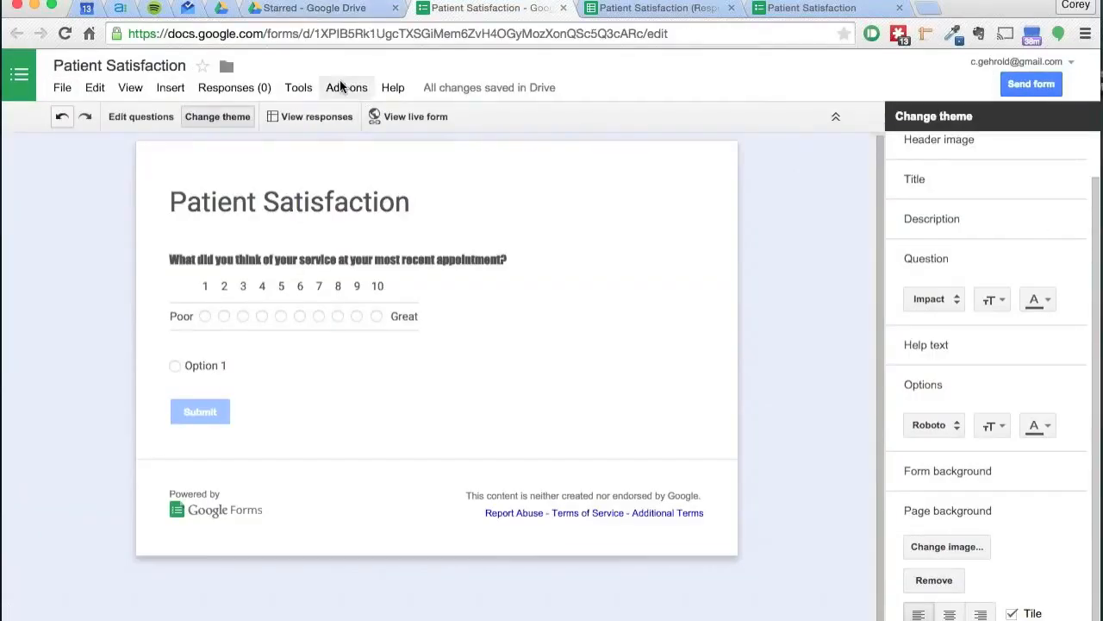